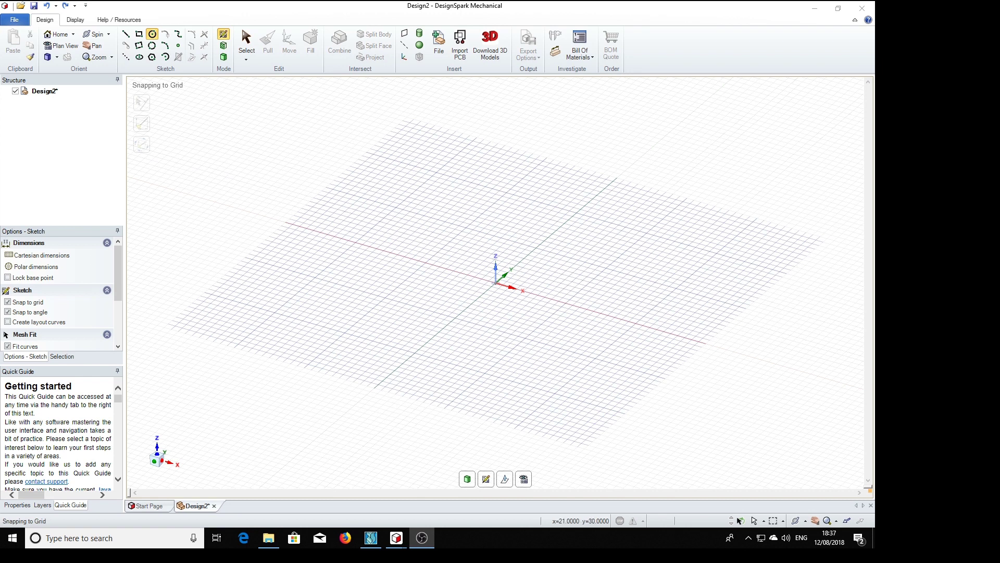
Step: Place the solder tag reference drawing beside the design, then move it out of the way
{"action": "left_click", "coordinate": [371, 537]}
{"action": "left_click_drag", "start_coordinate": [782, 32], "coordinate": [718, 32]}
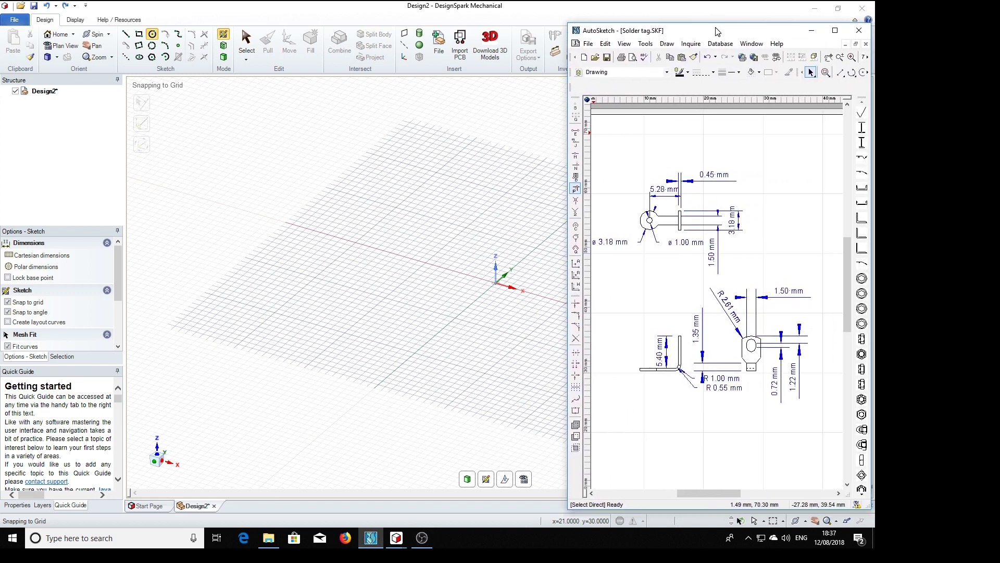
{"action": "left_click_drag", "start_coordinate": [716, 32], "coordinate": [700, 23]}
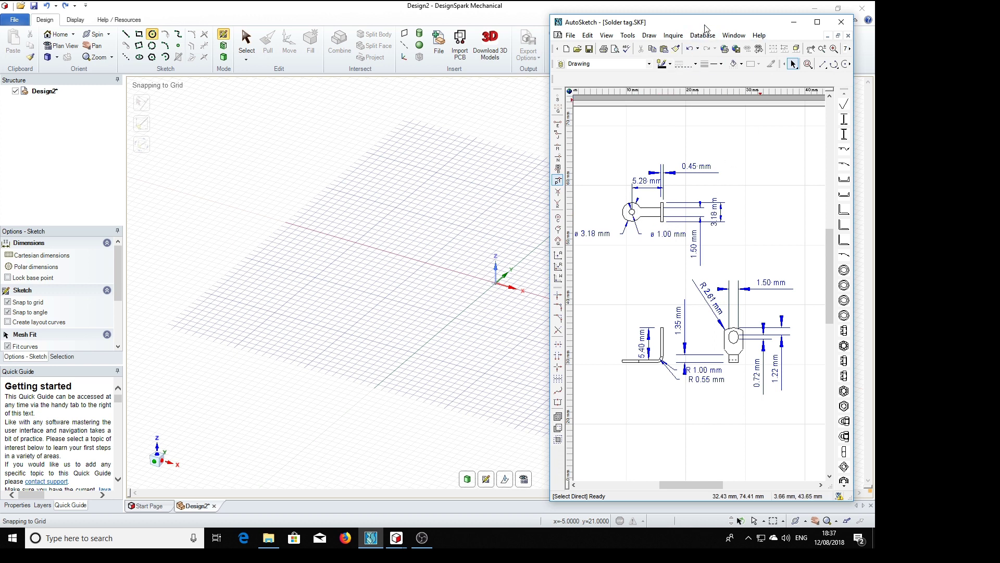
{"action": "left_click_drag", "start_coordinate": [705, 28], "coordinate": [998, 29]}
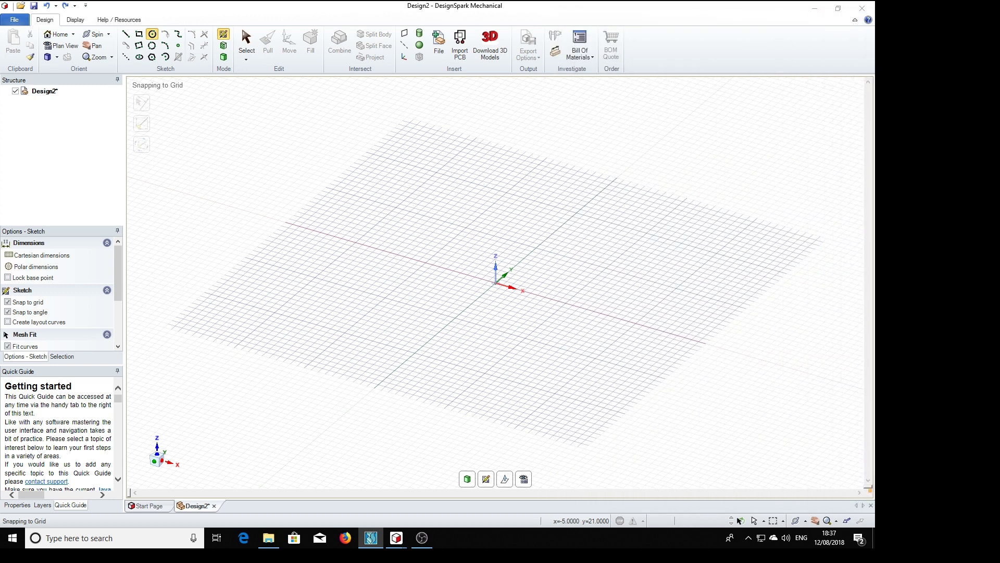
Step: Draw a 3.18 mm diameter circle centred on the origin
{"action": "left_click", "coordinate": [598, 220]}
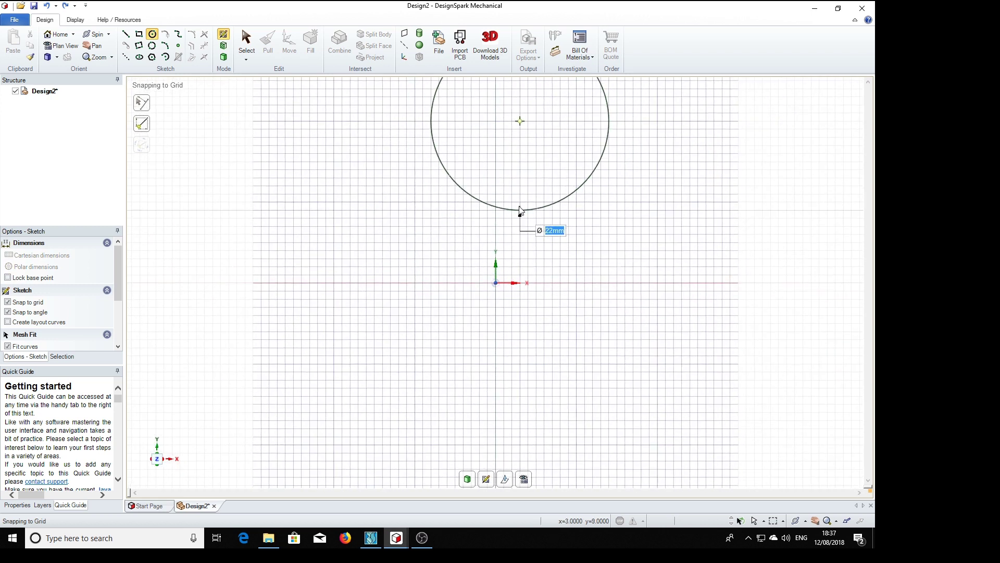
{"action": "key", "text": "Escape"}
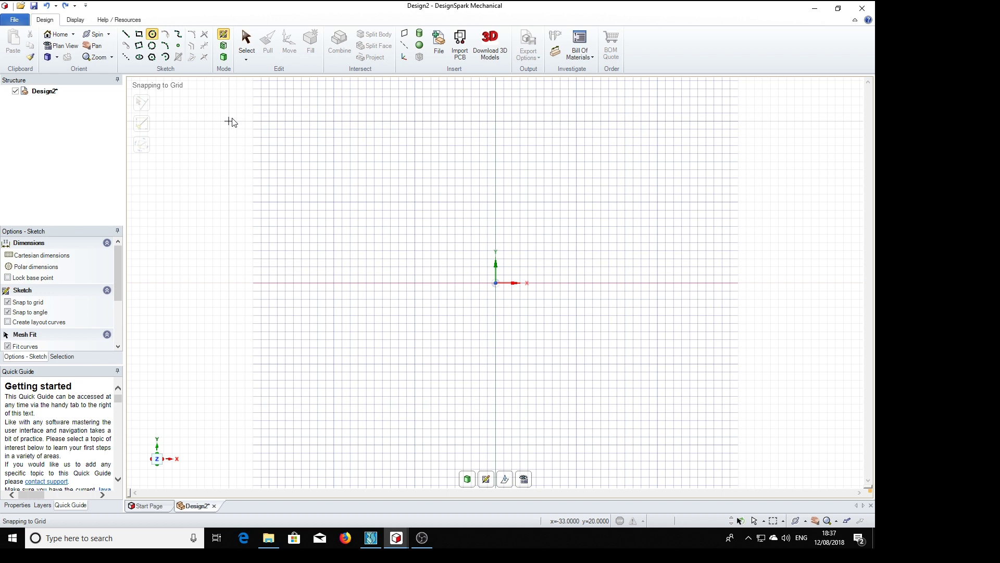
{"action": "left_click", "coordinate": [152, 35]}
{"action": "left_click", "coordinate": [496, 284]}
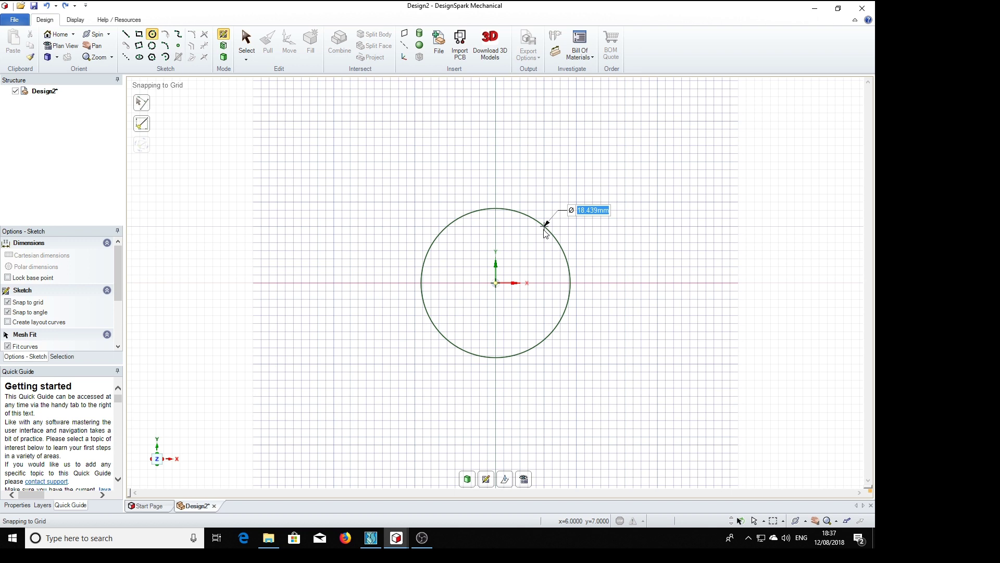
{"action": "type", "text": "3.18"}
{"action": "key", "text": "Return"}
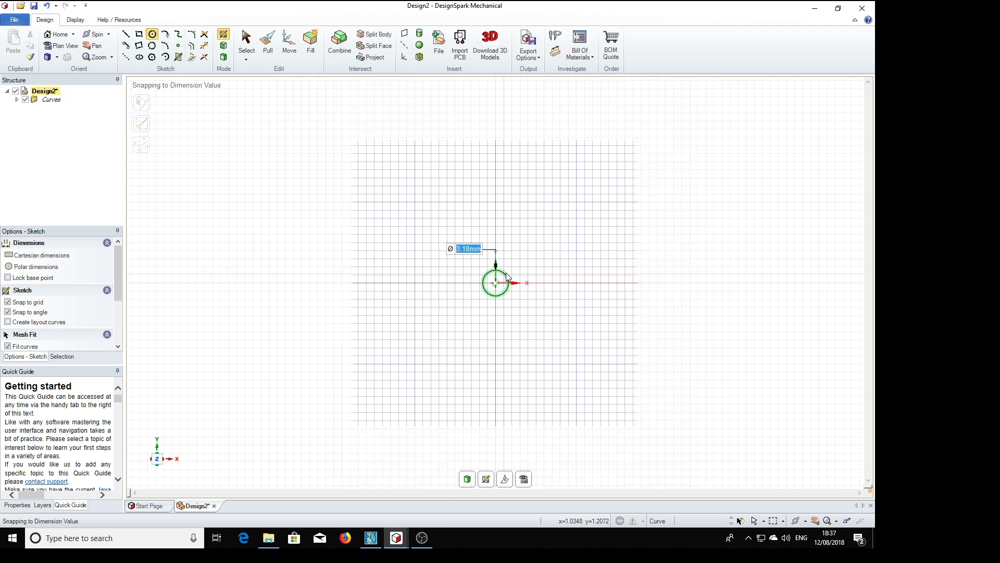
Step: Add a concentric 1 mm diameter hole circle inside the ring
{"action": "scroll", "coordinate": [500, 280], "scroll_direction": "up", "scroll_amount": 2}
{"action": "scroll", "coordinate": [499, 281], "scroll_direction": "up", "scroll_amount": 2}
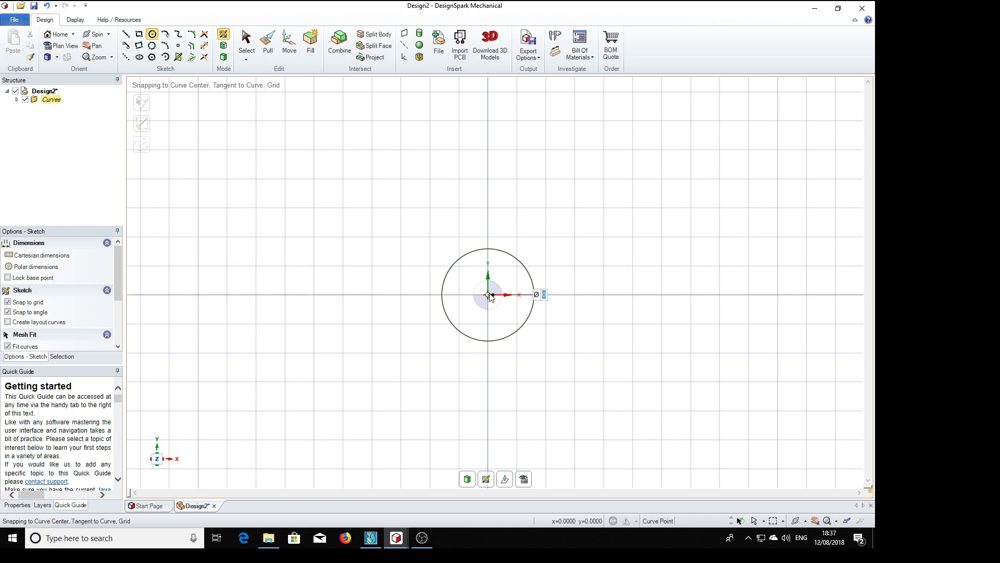
{"action": "left_click", "coordinate": [489, 295]}
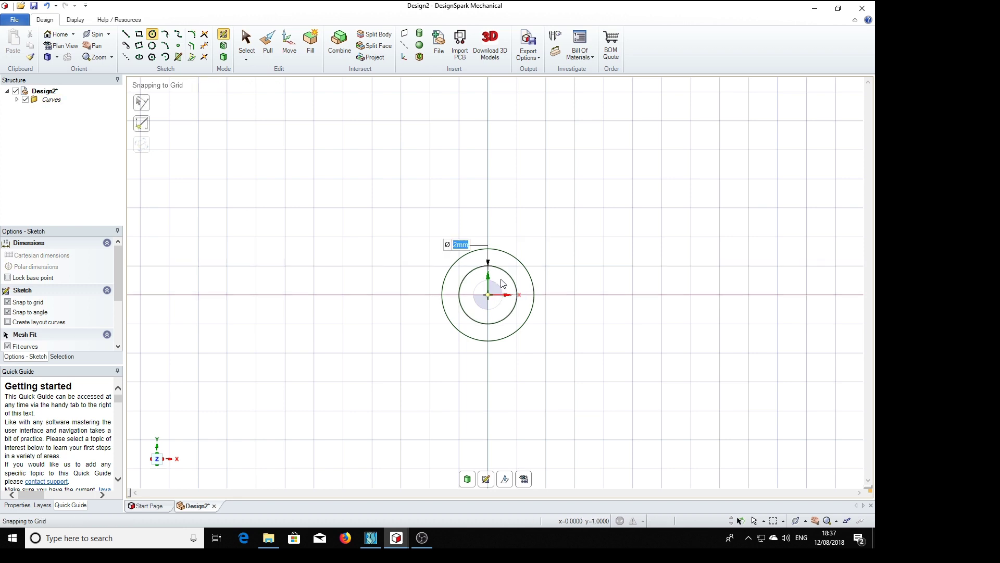
{"action": "type", "text": "1"}
{"action": "key", "text": "Return"}
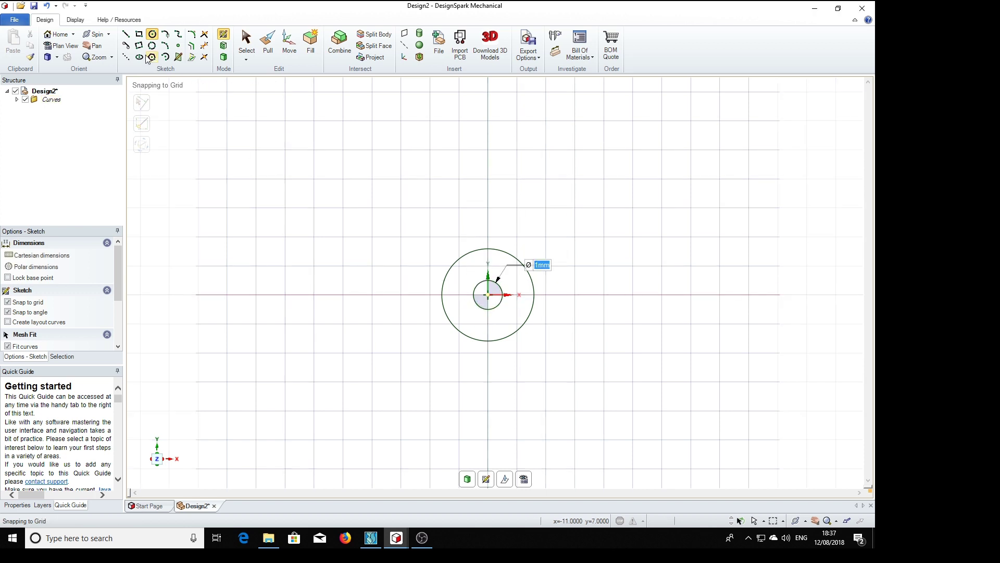
{"action": "left_click", "coordinate": [140, 36]}
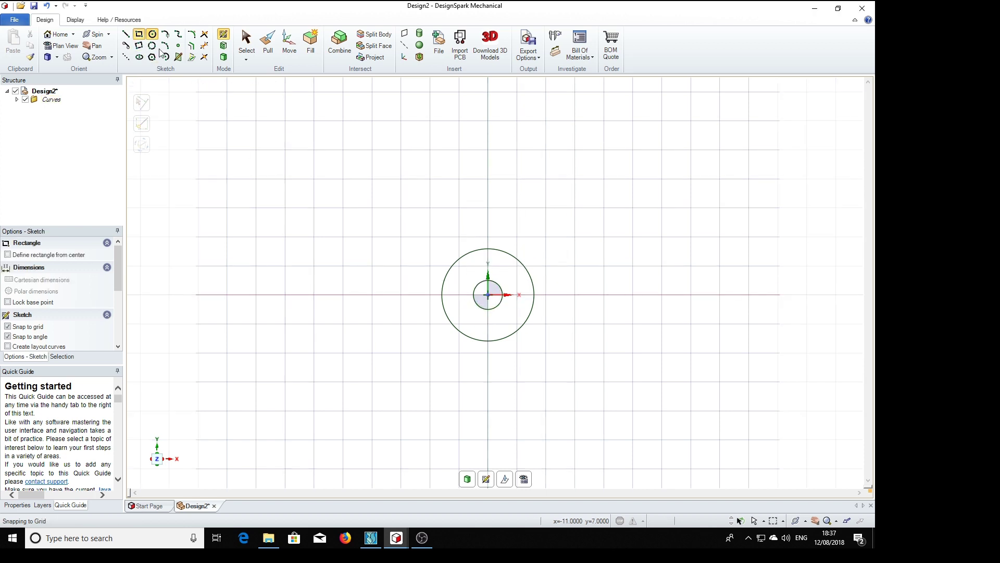
Step: Draw a 5.28 × 1.5 mm tab rectangle from the circle centre, first corner 0.75 mm above it
{"action": "left_click", "coordinate": [489, 296]}
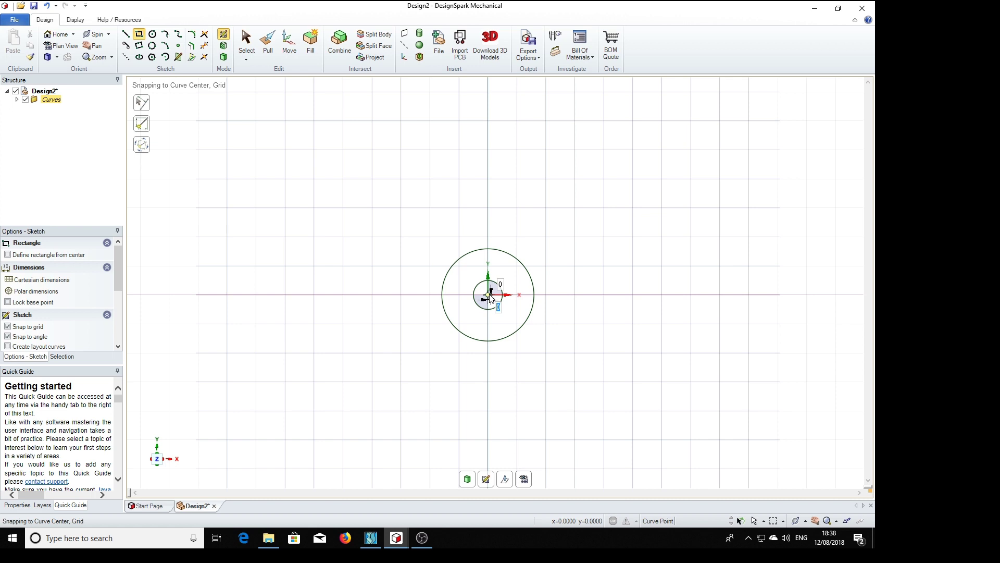
{"action": "left_click", "coordinate": [489, 295]}
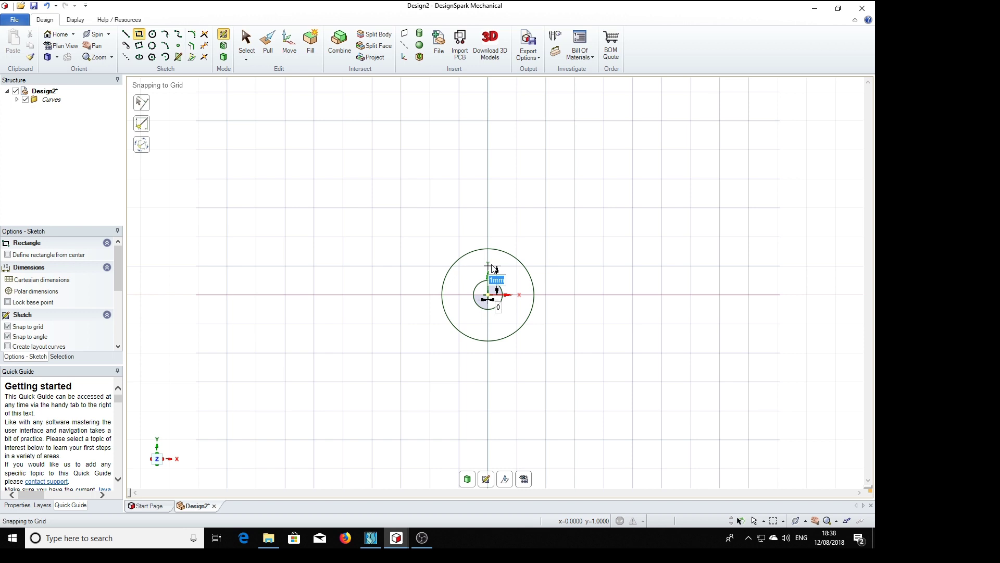
{"action": "key", "text": "BackSpace"}
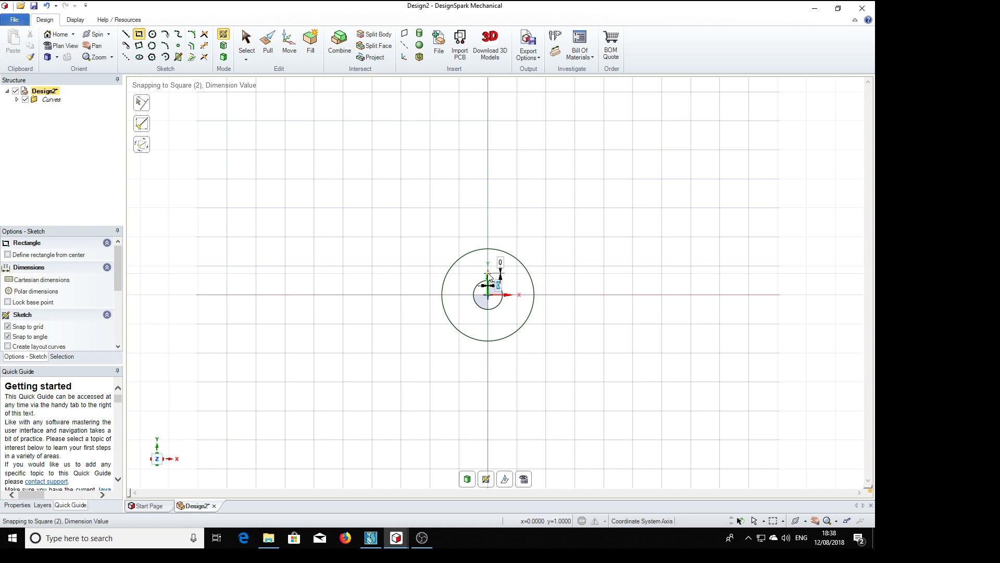
{"action": "left_click", "coordinate": [488, 275]}
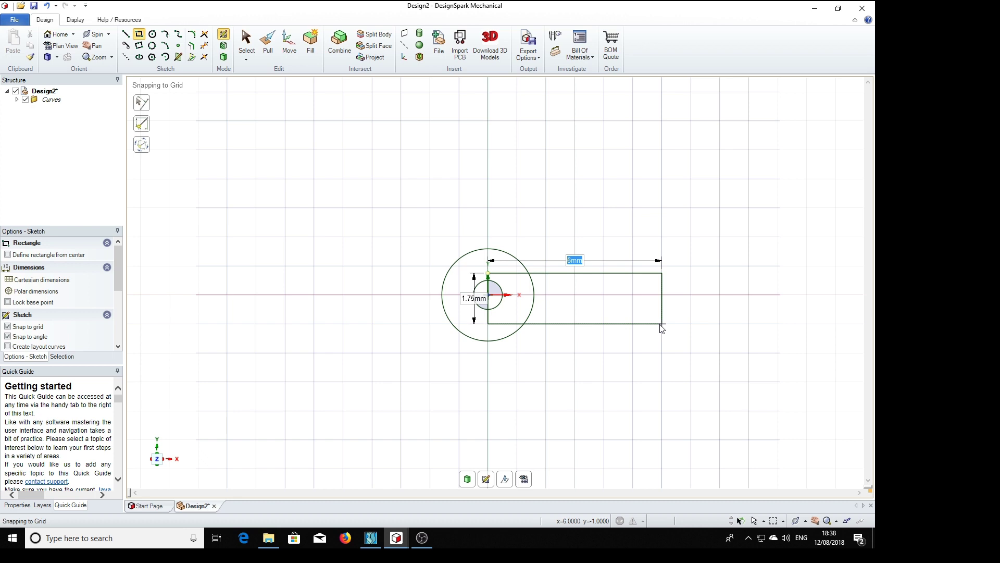
{"action": "type", "text": "5.28"}
{"action": "key", "text": "Tab"}
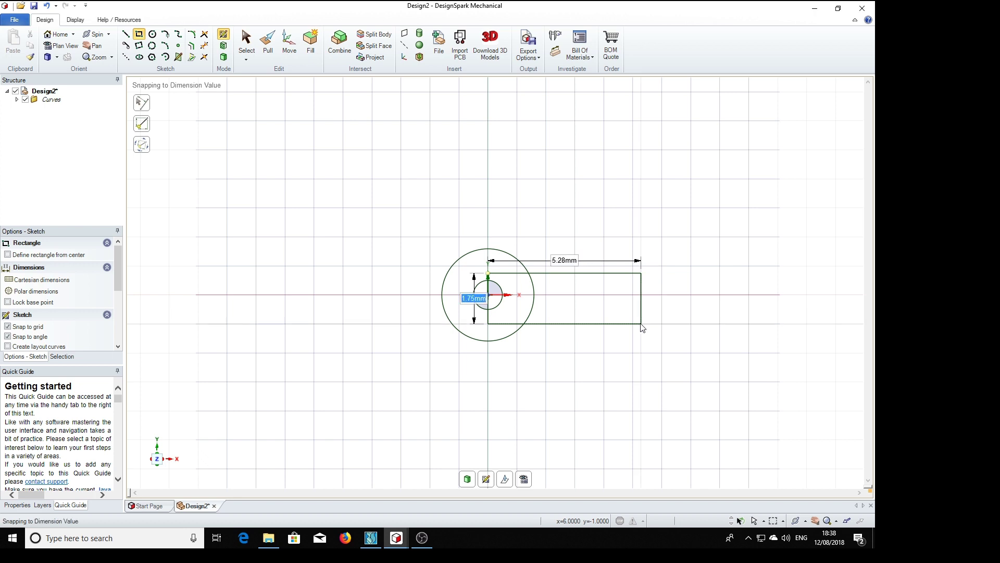
{"action": "type", "text": "1."}
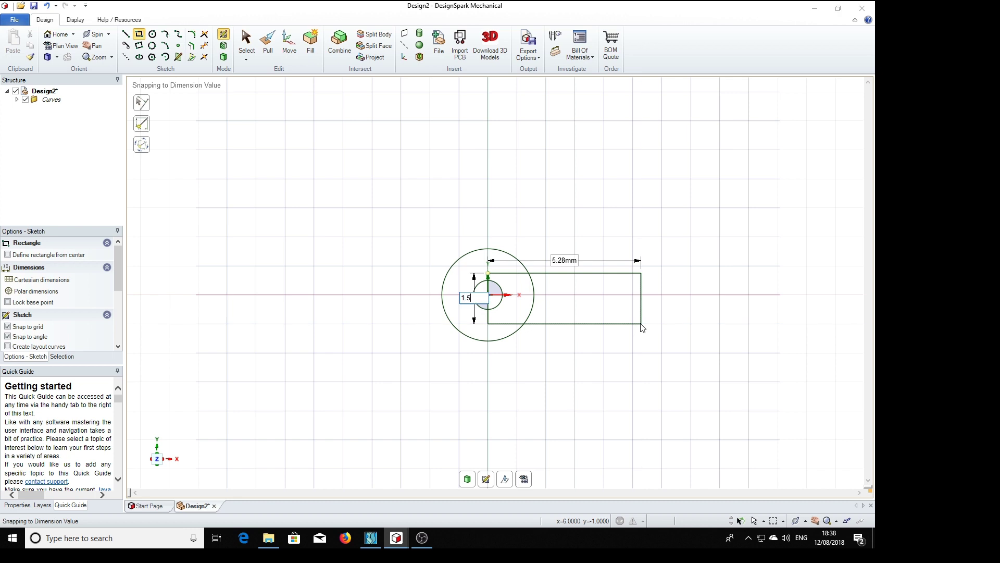
{"action": "type", "text": "5"}
{"action": "key", "text": "Return"}
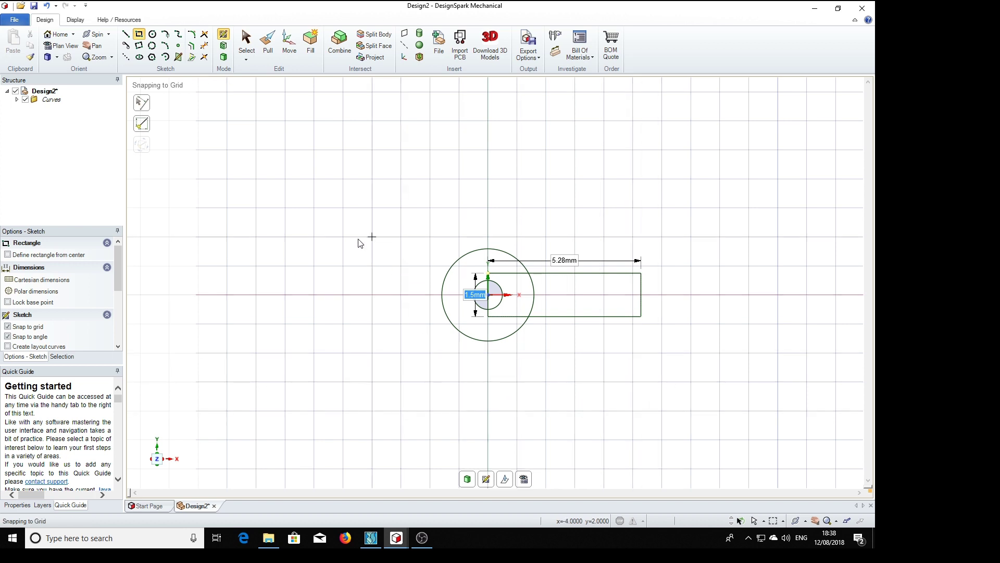
Step: Trim the tab edges inside the ring, the arc between them, and leftover edges at the hole
{"action": "left_click", "coordinate": [204, 46]}
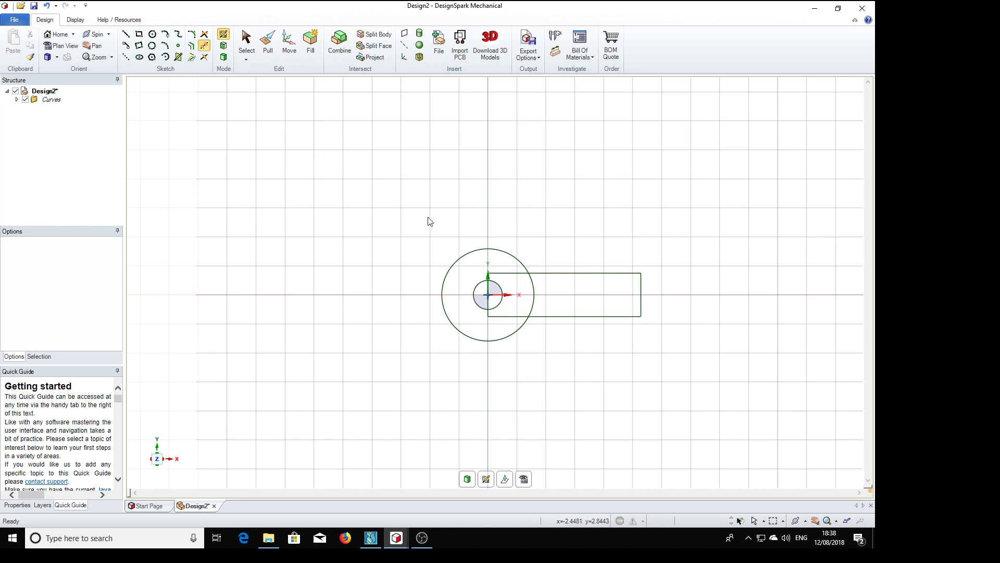
{"action": "left_click", "coordinate": [503, 274]}
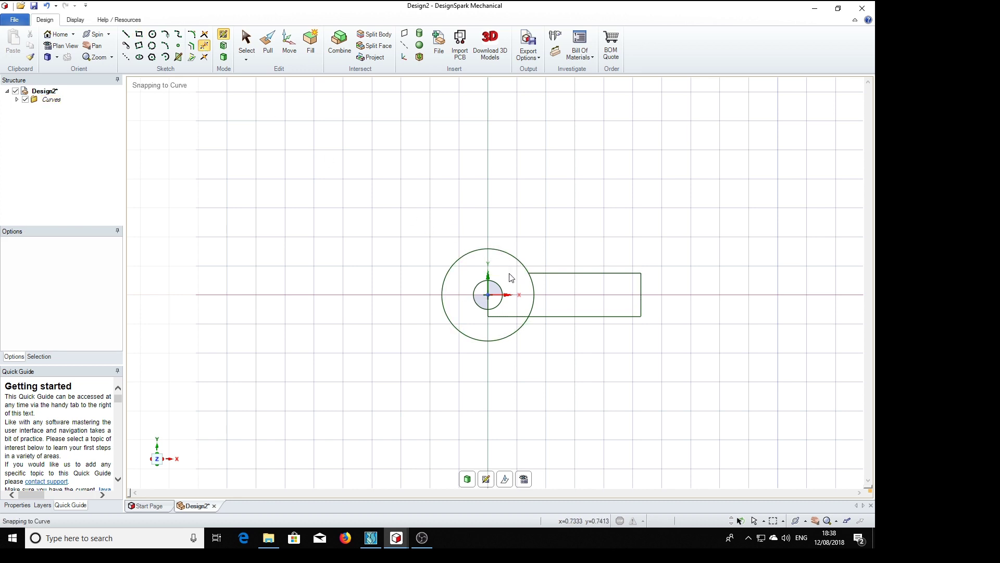
{"action": "left_click", "coordinate": [511, 317]}
{"action": "left_click", "coordinate": [531, 307]}
{"action": "scroll", "coordinate": [521, 306], "scroll_direction": "up", "scroll_amount": 5}
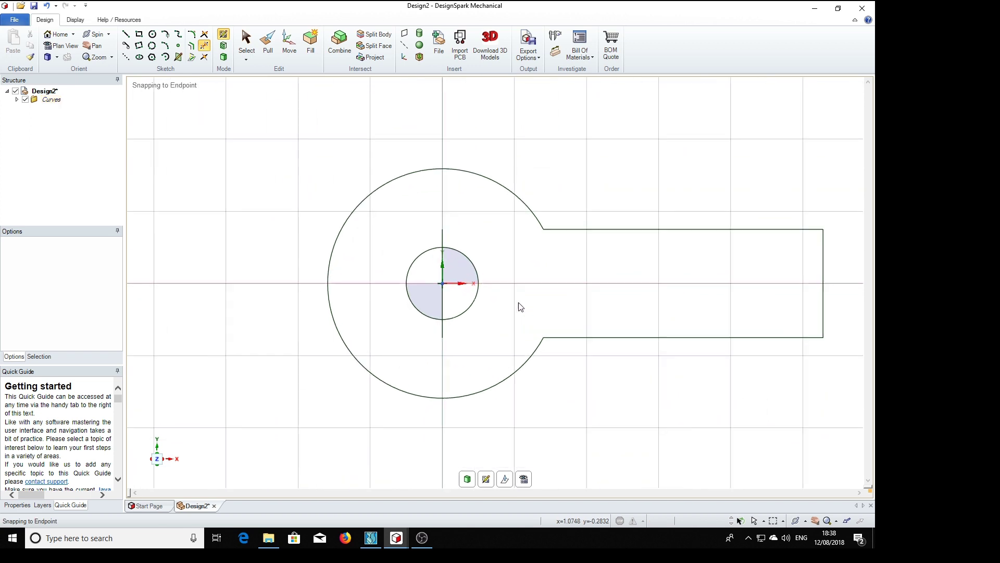
{"action": "left_click", "coordinate": [444, 256]}
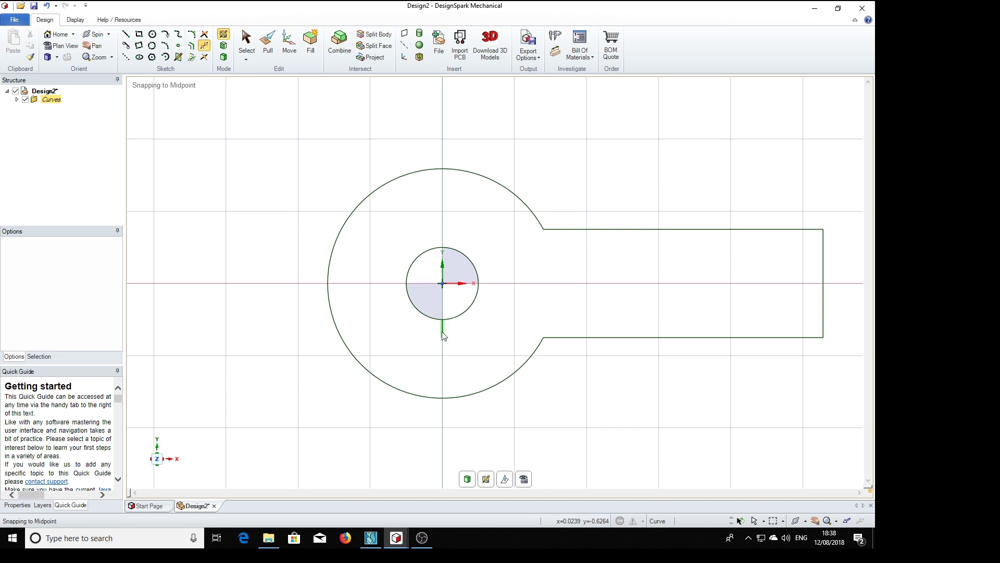
{"action": "left_click", "coordinate": [444, 331]}
{"action": "scroll", "coordinate": [545, 292], "scroll_direction": "down", "scroll_amount": 5}
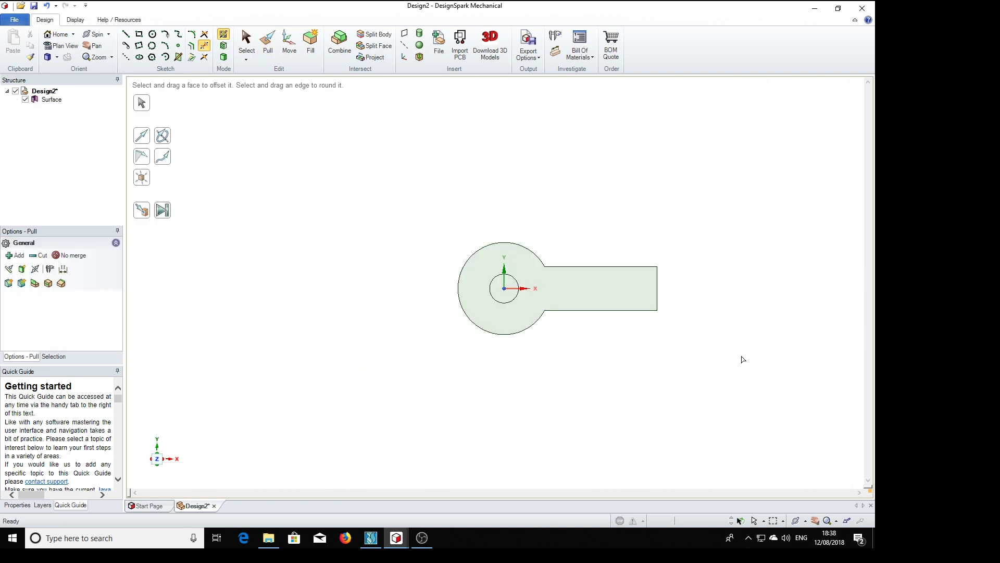
Step: Pull the flat ring-and-tab face up 0.45 mm into a solid plate, then show the home view
{"action": "mouse_move", "coordinate": [752, 355]}
{"action": "middle_mouse_down"}
{"action": "mouse_move", "coordinate": [709, 301]}
{"action": "mouse_move", "coordinate": [710, 353]}
{"action": "mouse_move", "coordinate": [667, 400]}
{"action": "mouse_move", "coordinate": [641, 384]}
{"action": "middle_mouse_up"}
{"action": "key", "text": "v"}
{"action": "middle_click_drag", "start_coordinate": [753, 348], "coordinate": [755, 429]}
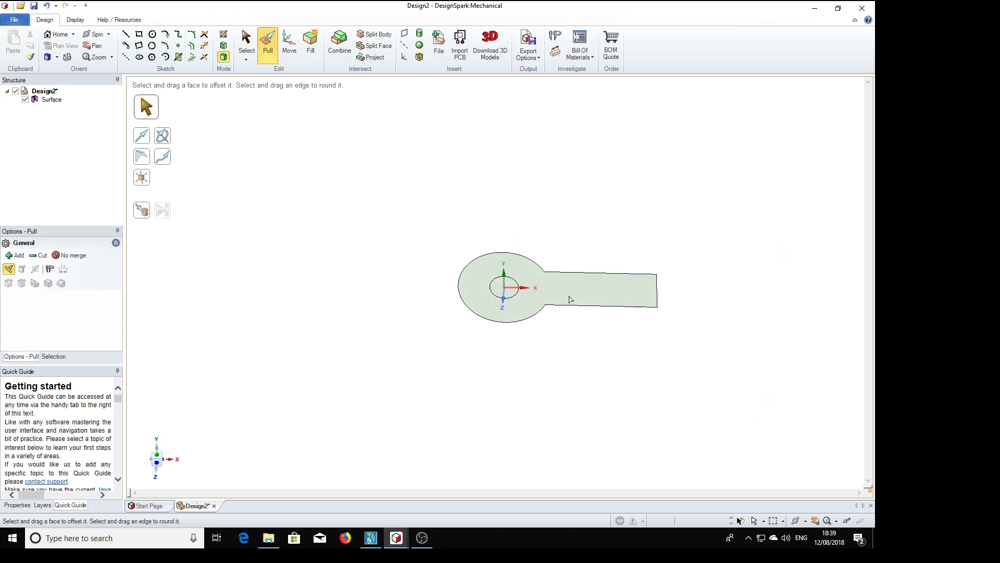
{"action": "left_click", "coordinate": [587, 297]}
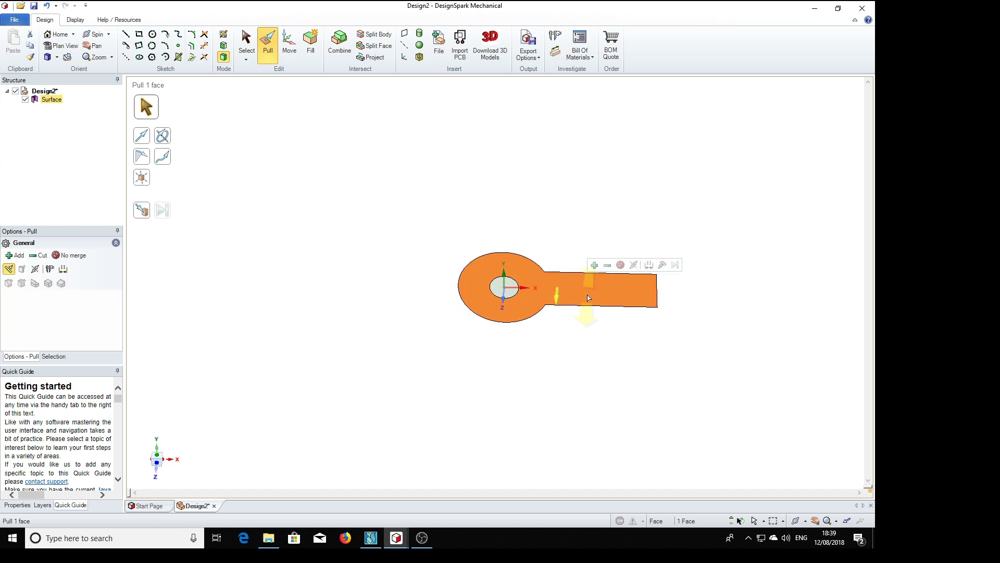
{"action": "middle_click_drag", "start_coordinate": [717, 326], "coordinate": [703, 445]}
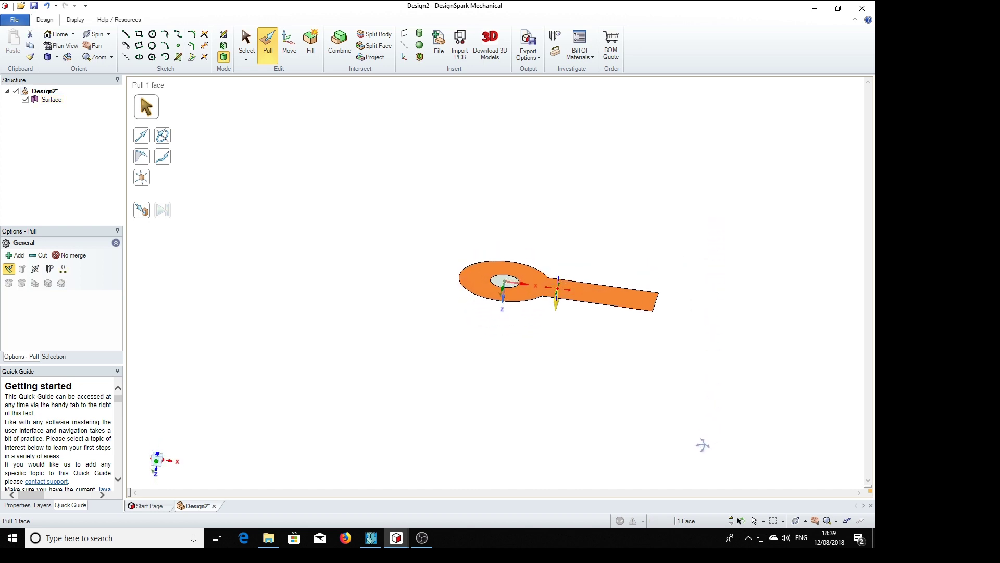
{"action": "middle_click_drag", "start_coordinate": [733, 156], "coordinate": [742, 384]}
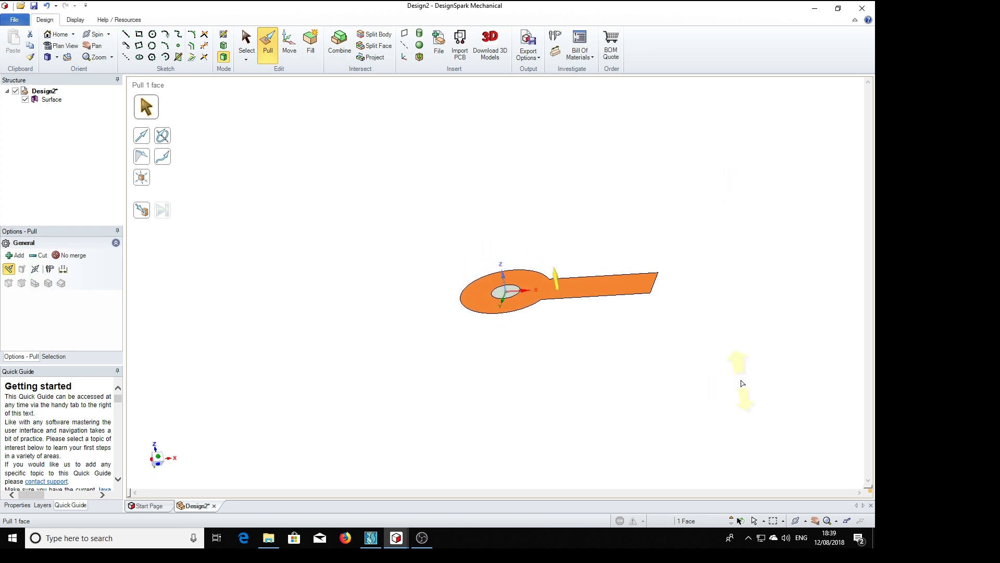
{"action": "left_click", "coordinate": [578, 284]}
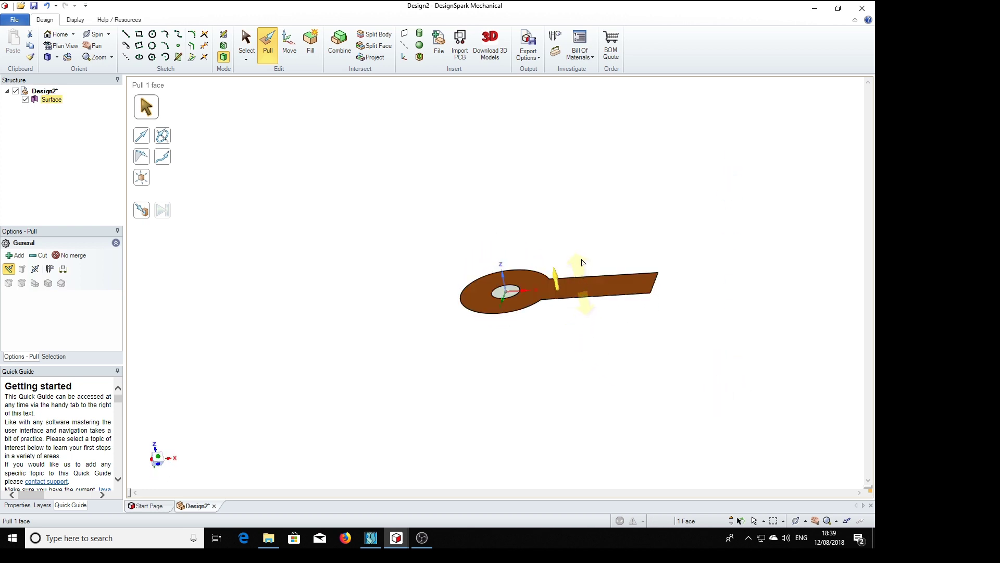
{"action": "left_click_drag", "start_coordinate": [582, 262], "coordinate": [583, 264]}
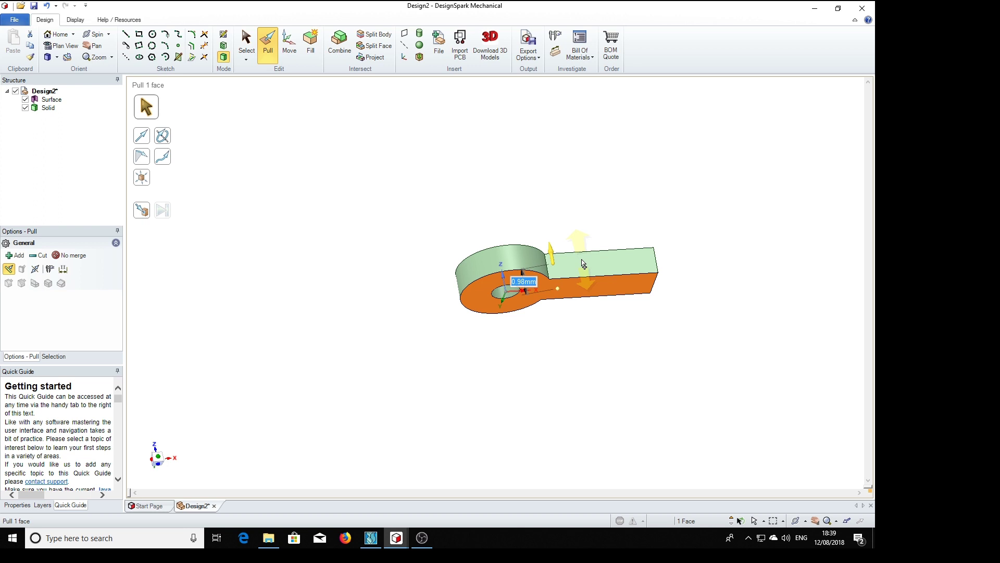
{"action": "key", "text": "BackSpace"}
{"action": "key", "text": "Return"}
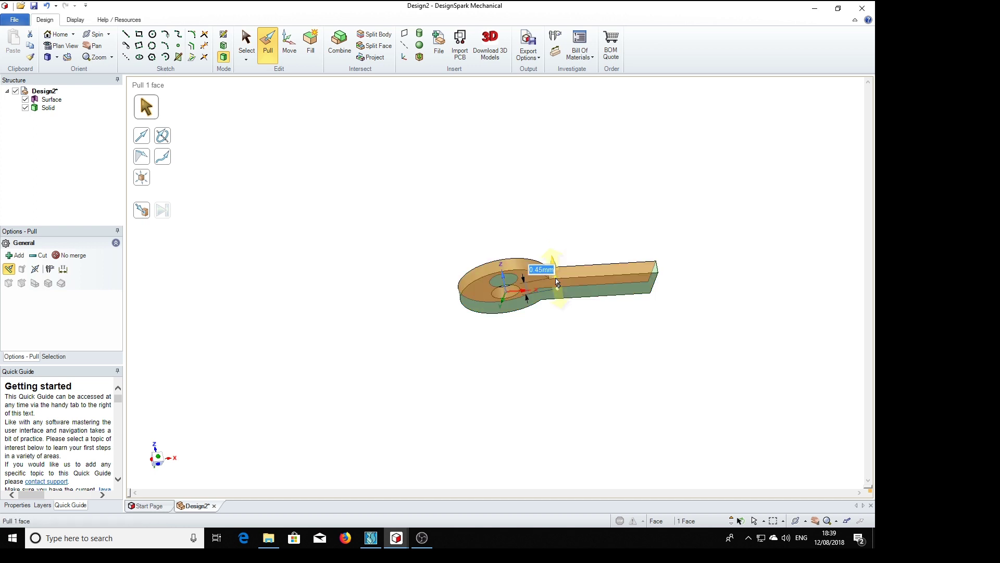
{"action": "key", "text": "h"}
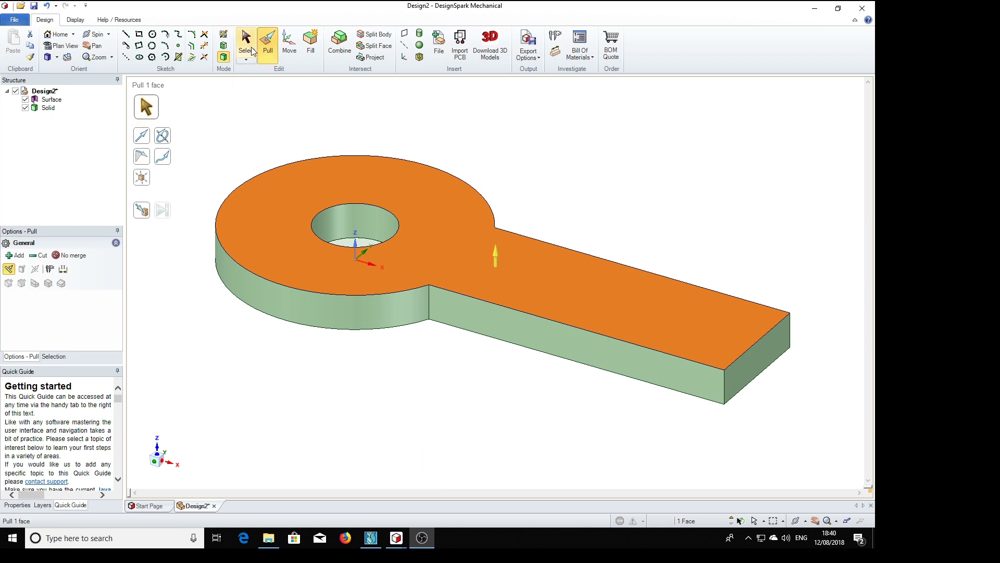
Step: On the top face in plan view, sketch a 0.45 × 1.5 mm rectangle at the tab's outer corner
{"action": "left_click", "coordinate": [247, 43]}
{"action": "left_click", "coordinate": [563, 293]}
{"action": "key", "text": "v"}
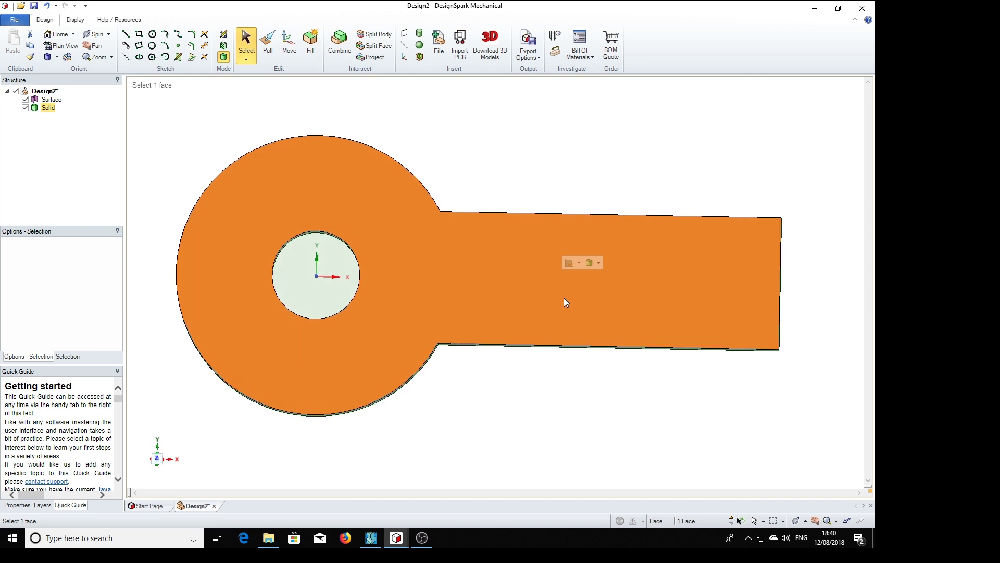
{"action": "left_click", "coordinate": [269, 113]}
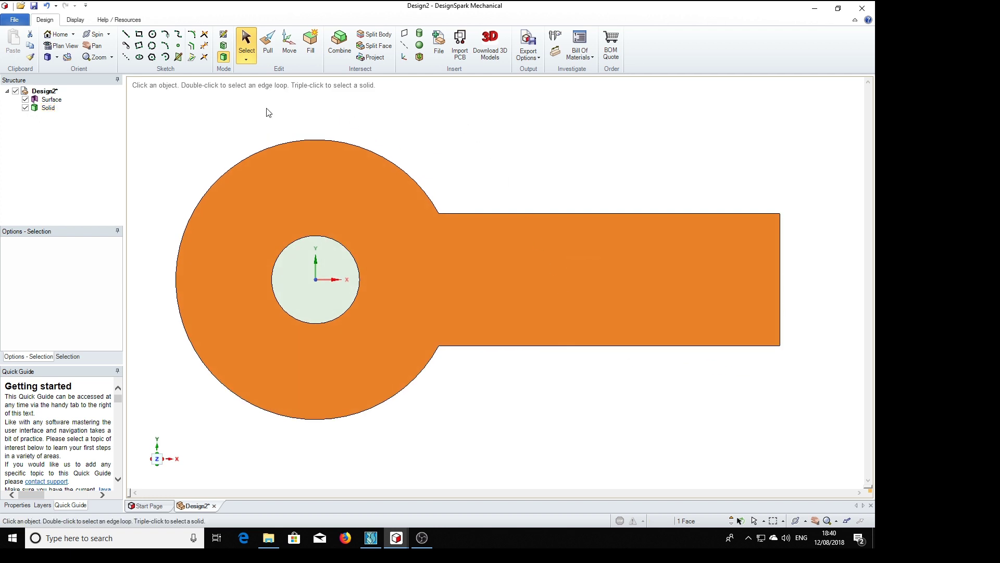
{"action": "left_click", "coordinate": [139, 36]}
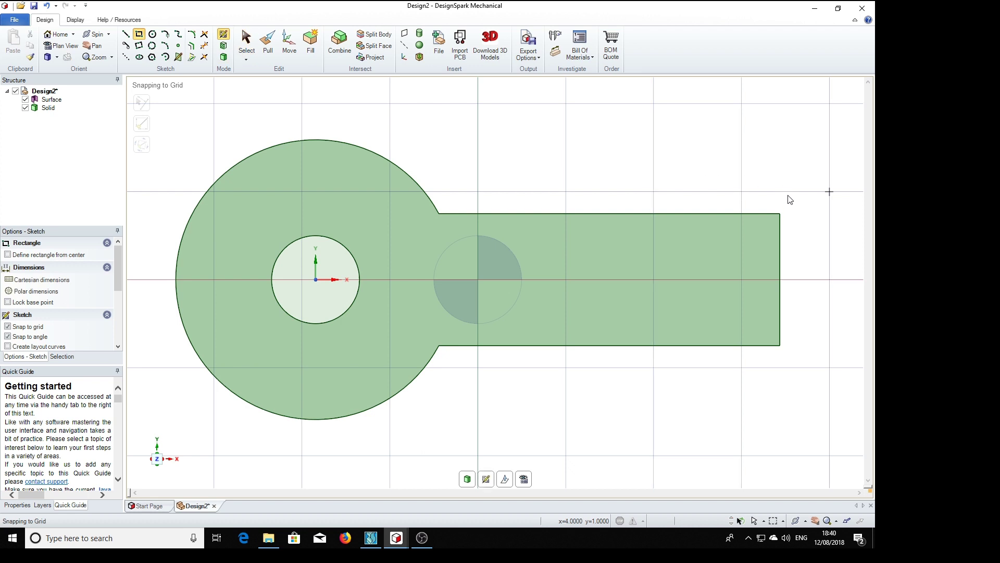
{"action": "left_click", "coordinate": [780, 214]}
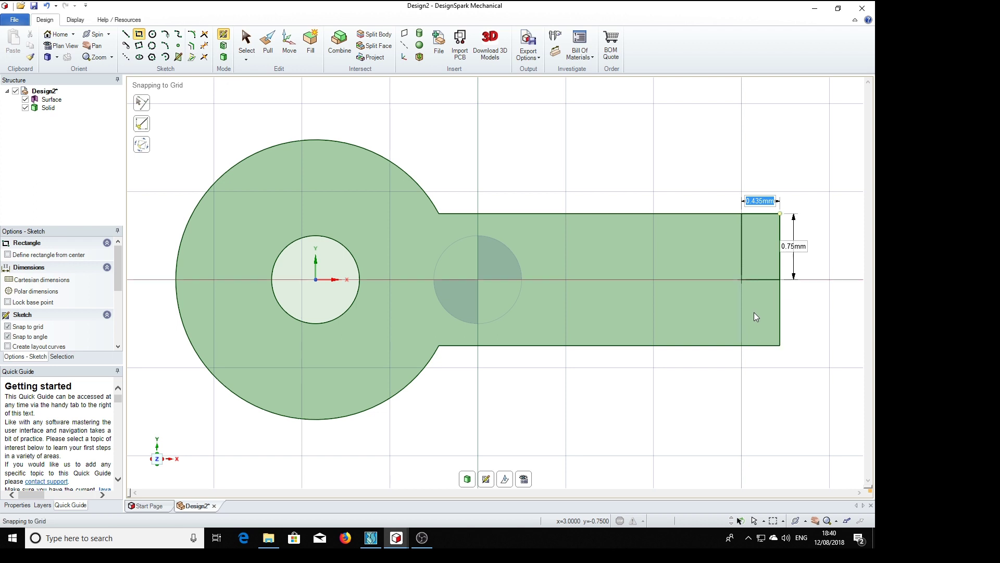
{"action": "type", "text": ".45"}
{"action": "key", "text": "Tab"}
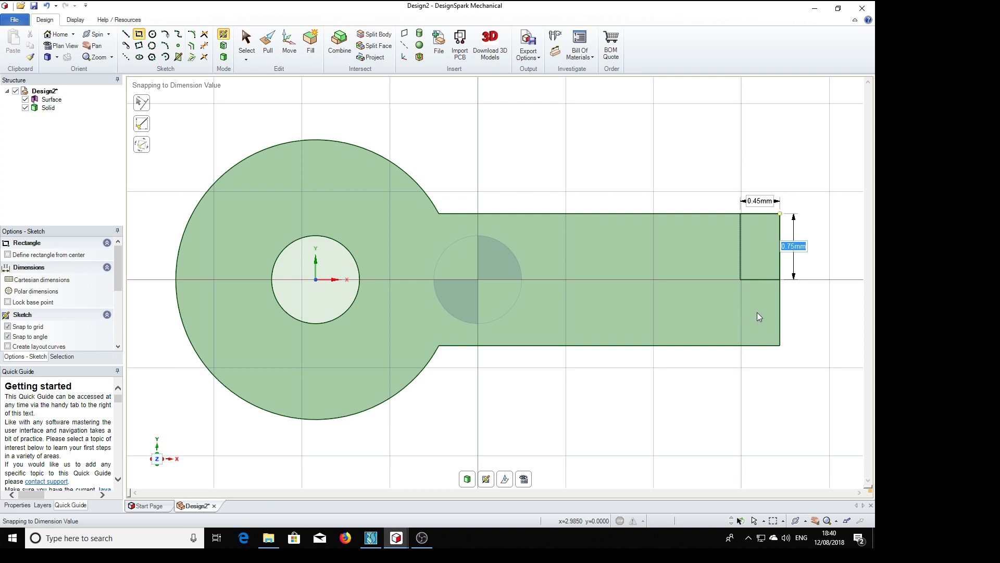
{"action": "type", "text": "1.5"}
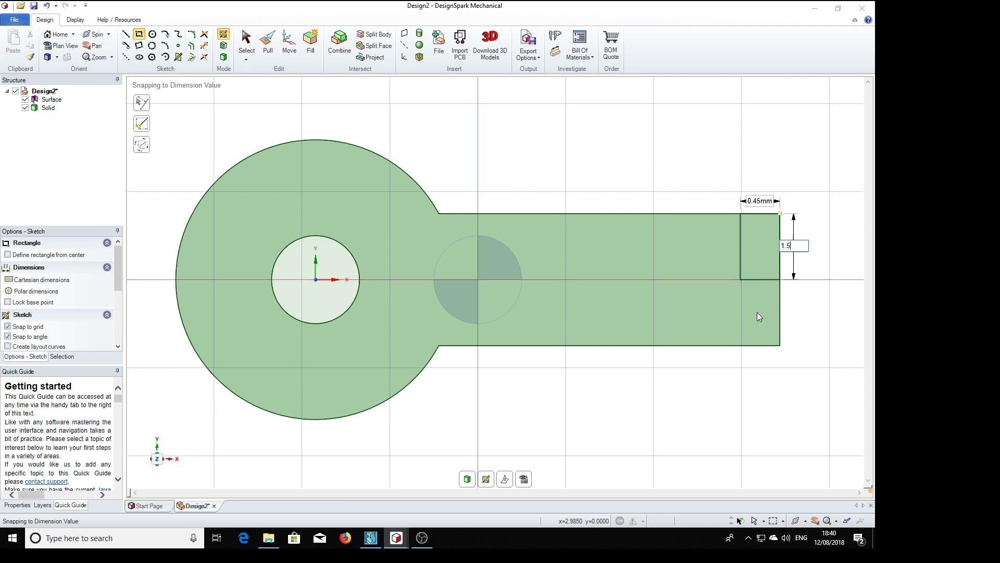
{"action": "key", "text": "Return"}
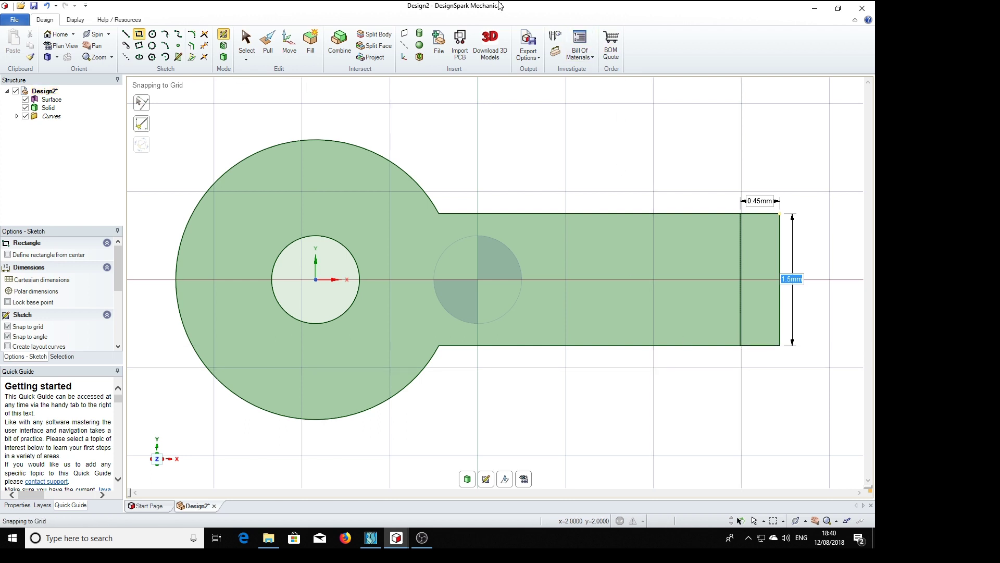
Step: Pull the tab-end rectangle up 5.4 mm into an upright leg
{"action": "left_click", "coordinate": [267, 43]}
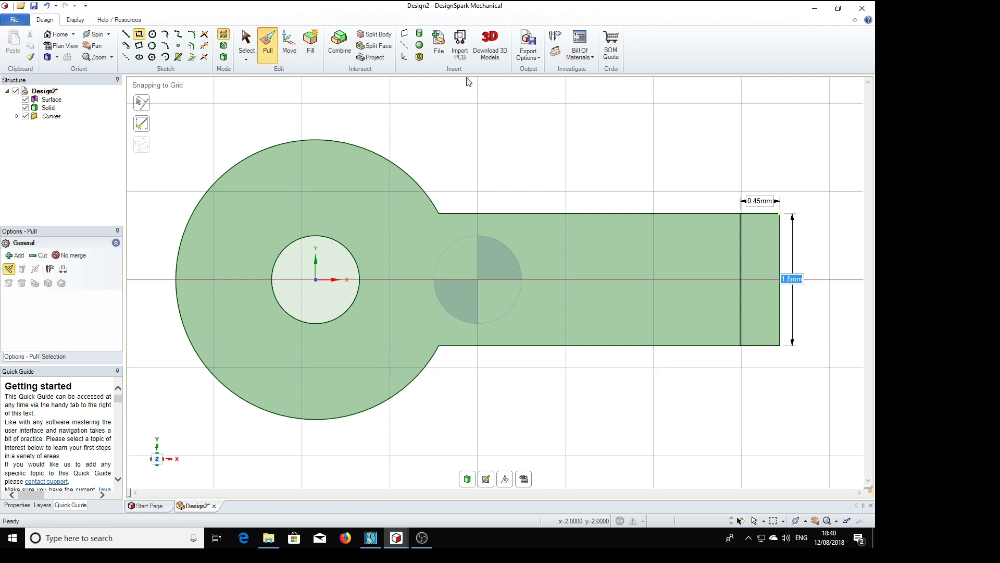
{"action": "middle_click_drag", "start_coordinate": [808, 302], "coordinate": [807, 198]}
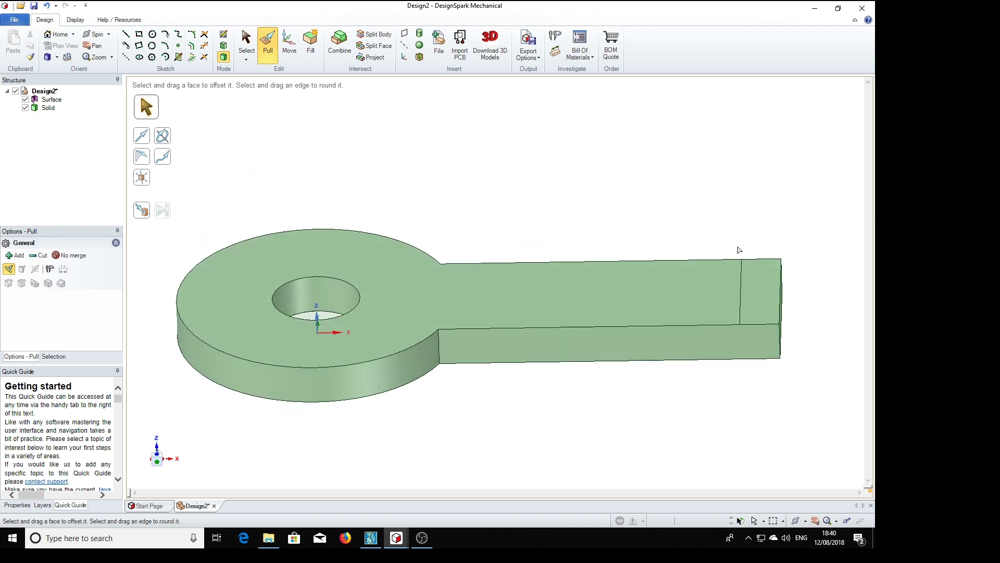
{"action": "left_click", "coordinate": [757, 291]}
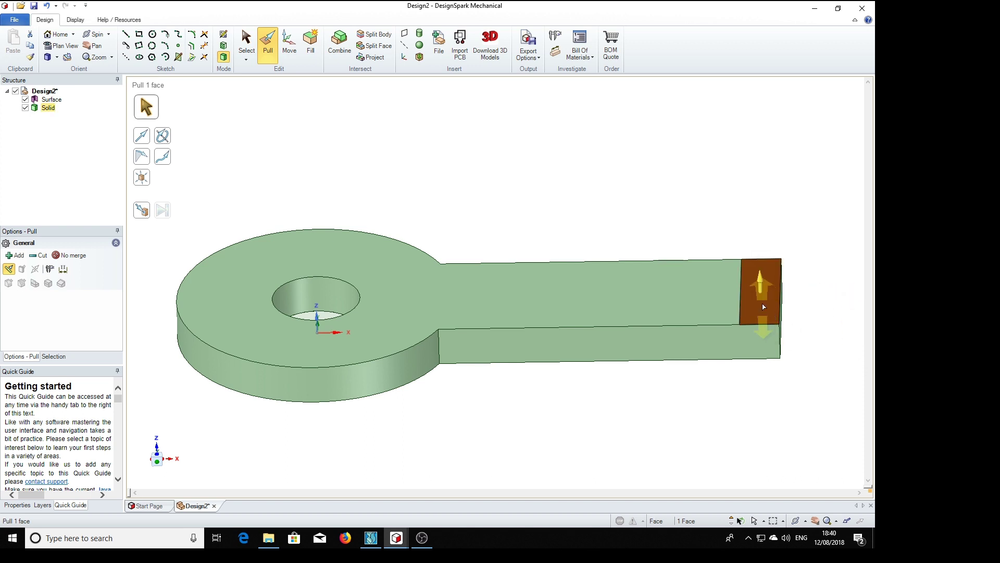
{"action": "left_click_drag", "start_coordinate": [765, 224], "coordinate": [766, 179]}
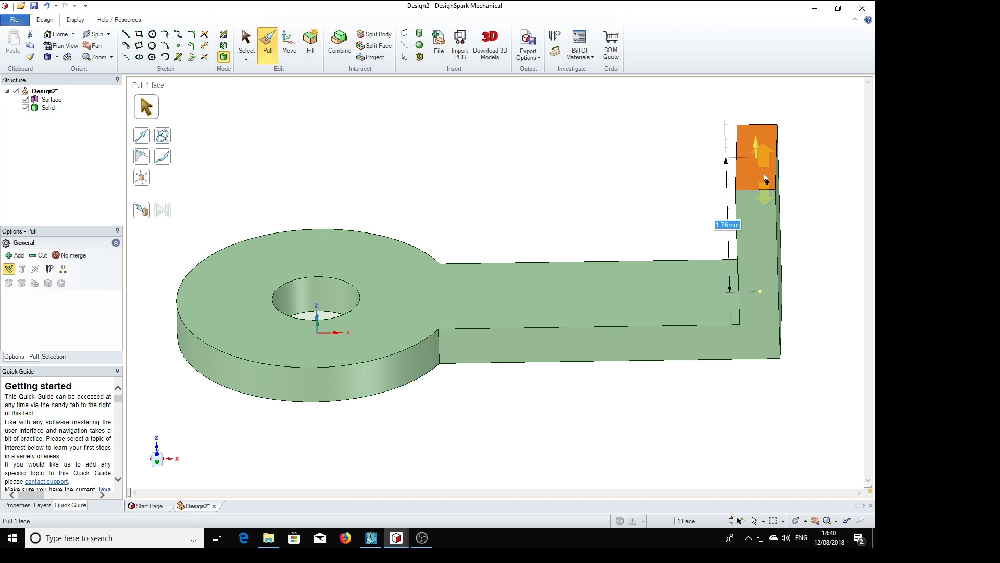
{"action": "type", "text": "5.4"}
{"action": "key", "text": "Return"}
{"action": "scroll", "coordinate": [606, 314], "scroll_direction": "down", "scroll_amount": 5}
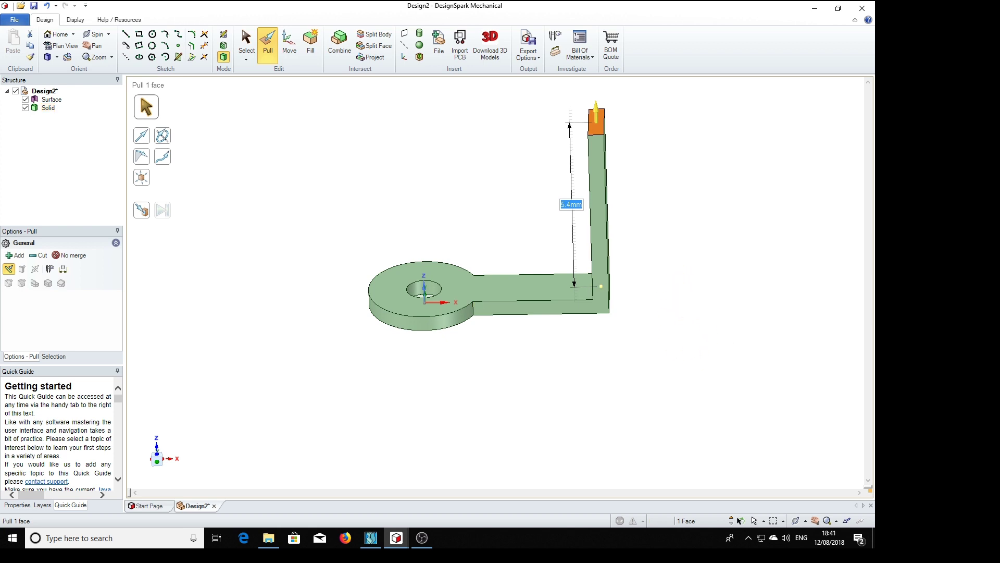
{"action": "key", "text": "alt+Tab"}
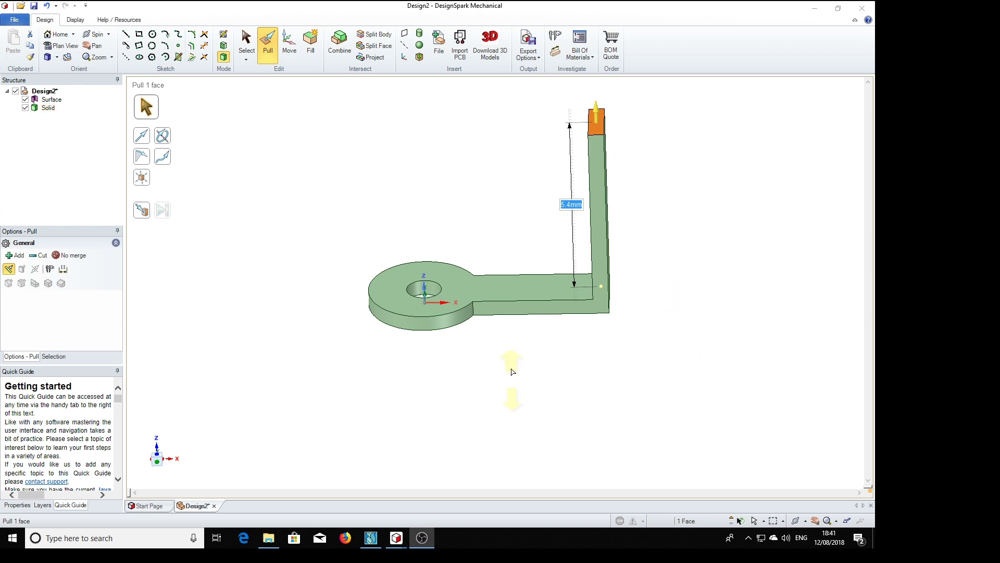
Step: Round the bend's inner corner edge to a 0.55 mm radius
{"action": "middle_click_drag", "start_coordinate": [611, 393], "coordinate": [657, 378]}
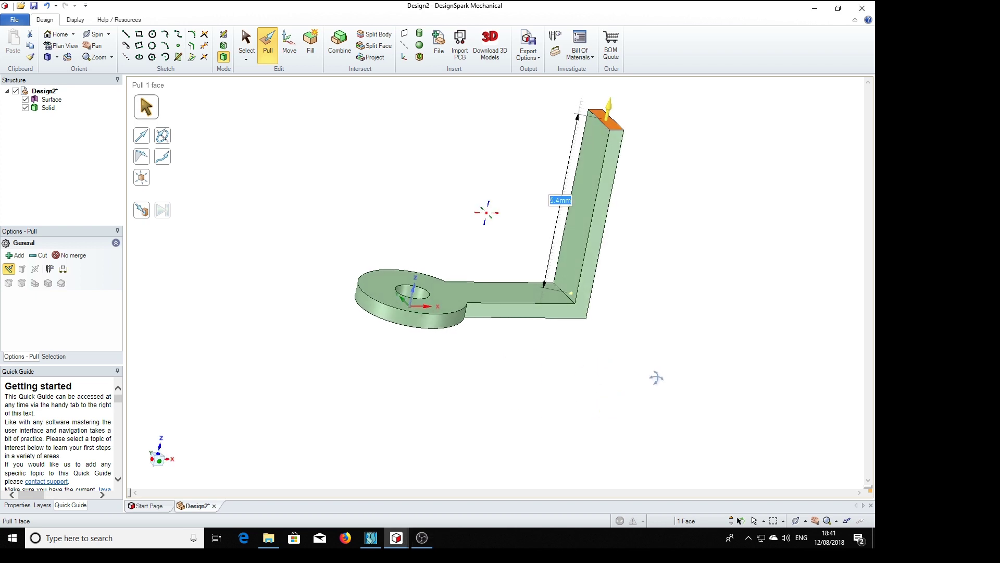
{"action": "left_click", "coordinate": [572, 302]}
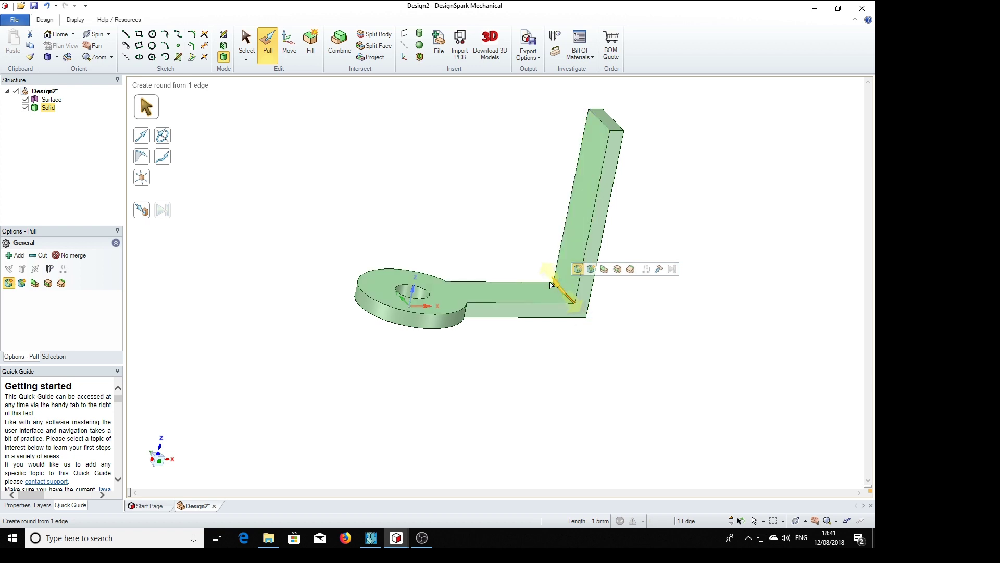
{"action": "left_click_drag", "start_coordinate": [560, 287], "coordinate": [544, 276]}
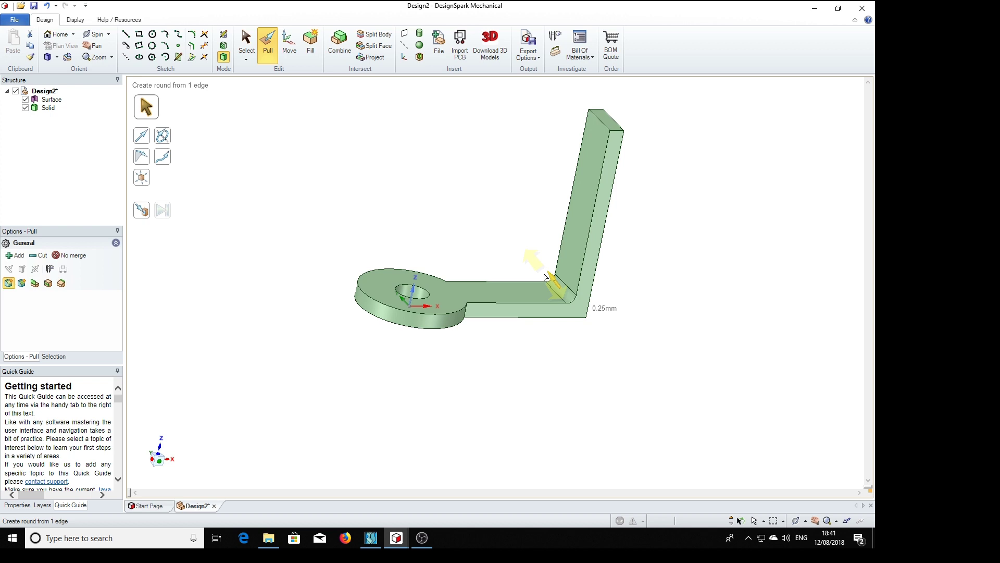
{"action": "type", "text": ".55"}
{"action": "key", "text": "Return"}
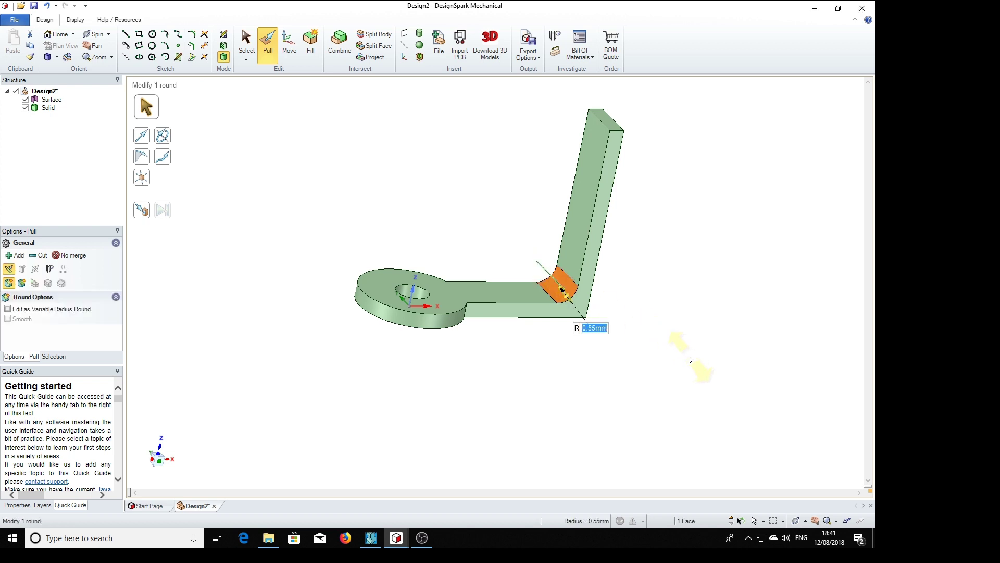
Step: Round the bend's outer corner edge to a 1 mm radius and inspect the result
{"action": "middle_click_drag", "start_coordinate": [678, 341], "coordinate": [655, 317]}
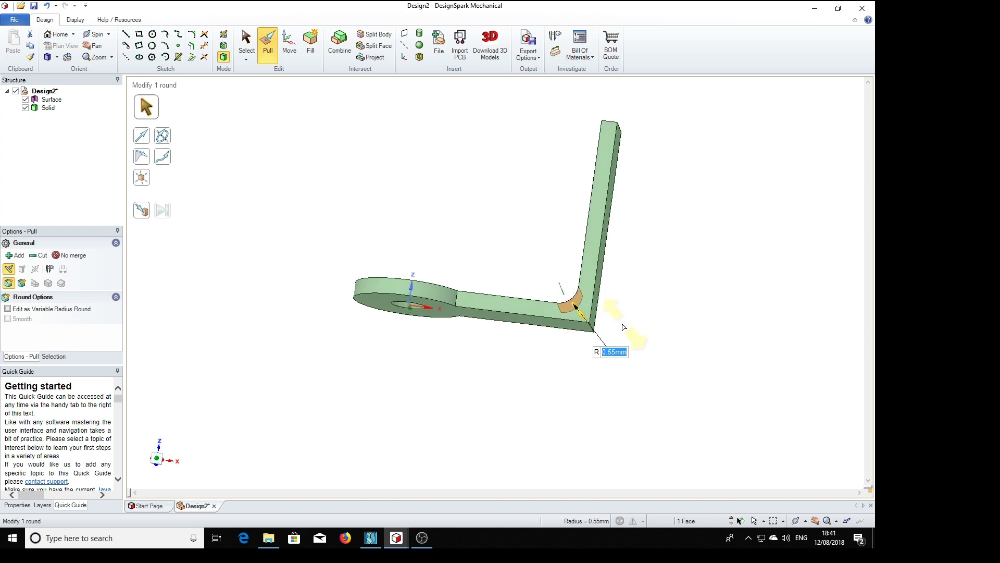
{"action": "left_click", "coordinate": [594, 333]}
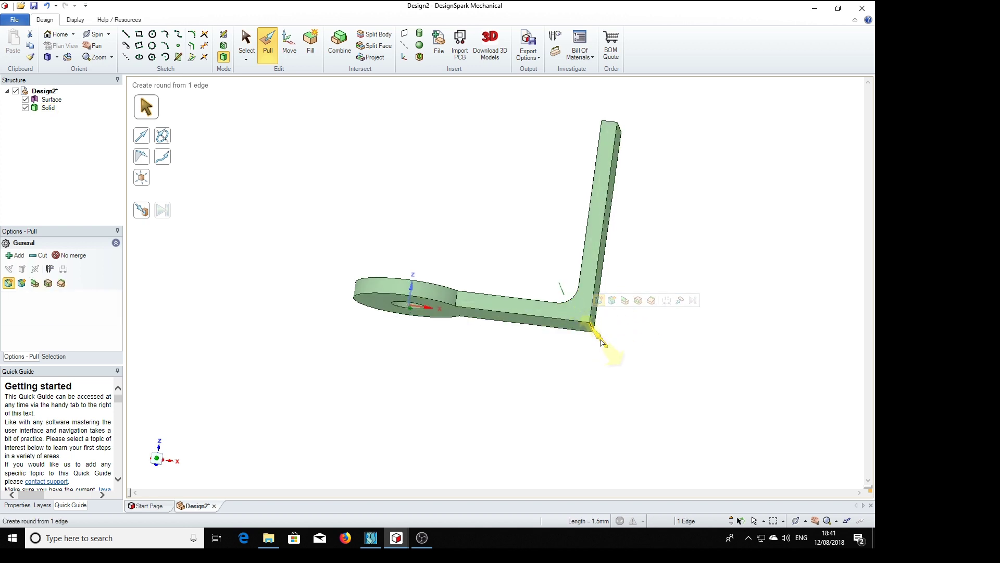
{"action": "left_click_drag", "start_coordinate": [601, 341], "coordinate": [585, 329]}
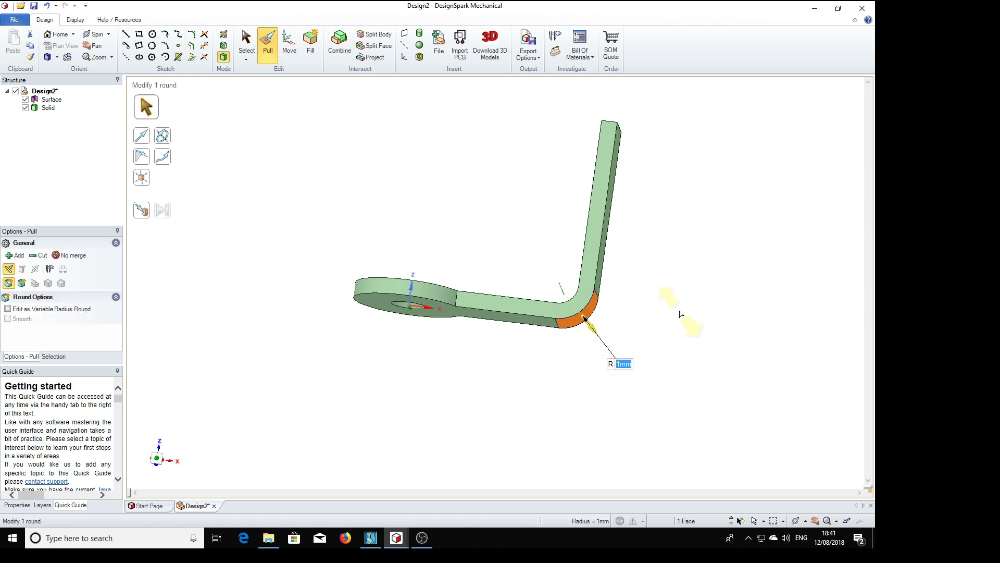
{"action": "key", "text": "h"}
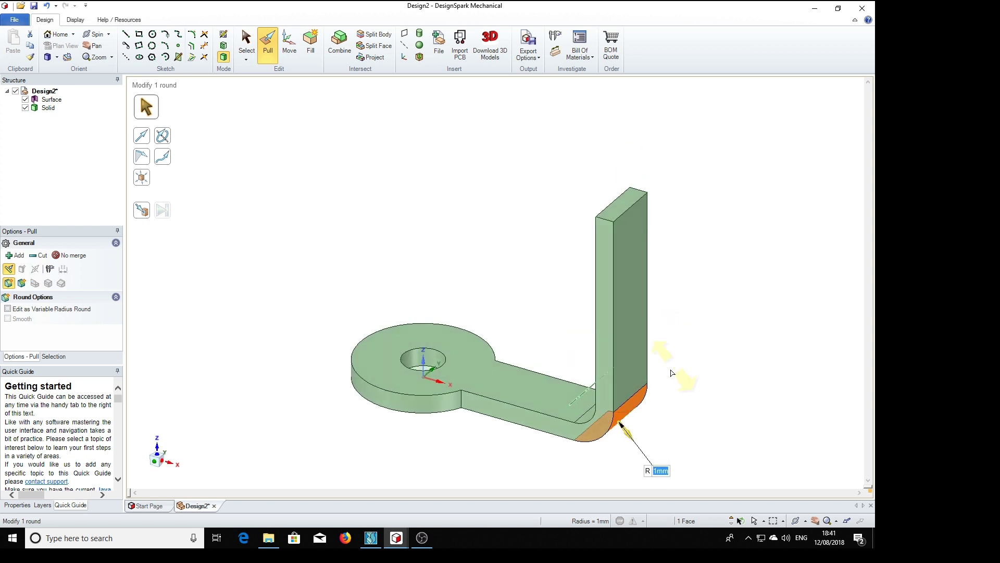
{"action": "left_click", "coordinate": [738, 391]}
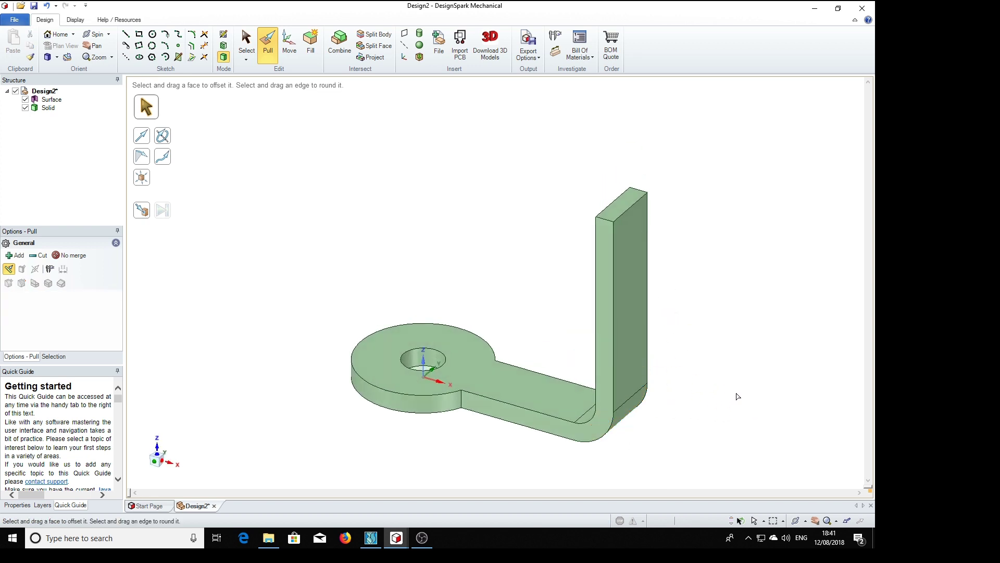
{"action": "mouse_move", "coordinate": [738, 396]}
{"action": "middle_mouse_down"}
{"action": "mouse_move", "coordinate": [766, 355]}
{"action": "mouse_move", "coordinate": [799, 358]}
{"action": "mouse_move", "coordinate": [719, 357]}
{"action": "mouse_move", "coordinate": [766, 339]}
{"action": "mouse_move", "coordinate": [781, 306]}
{"action": "mouse_move", "coordinate": [754, 348]}
{"action": "middle_mouse_up"}
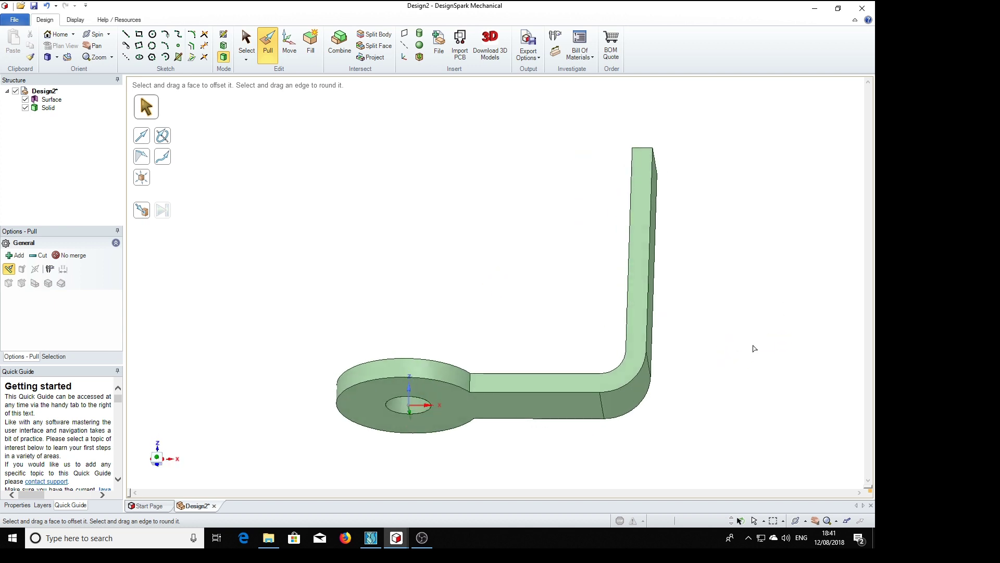
Step: On the bent side face, sketch a 0.45 × 4.85 mm rectangle from the upright's top to the bend's end
{"action": "key", "text": "h"}
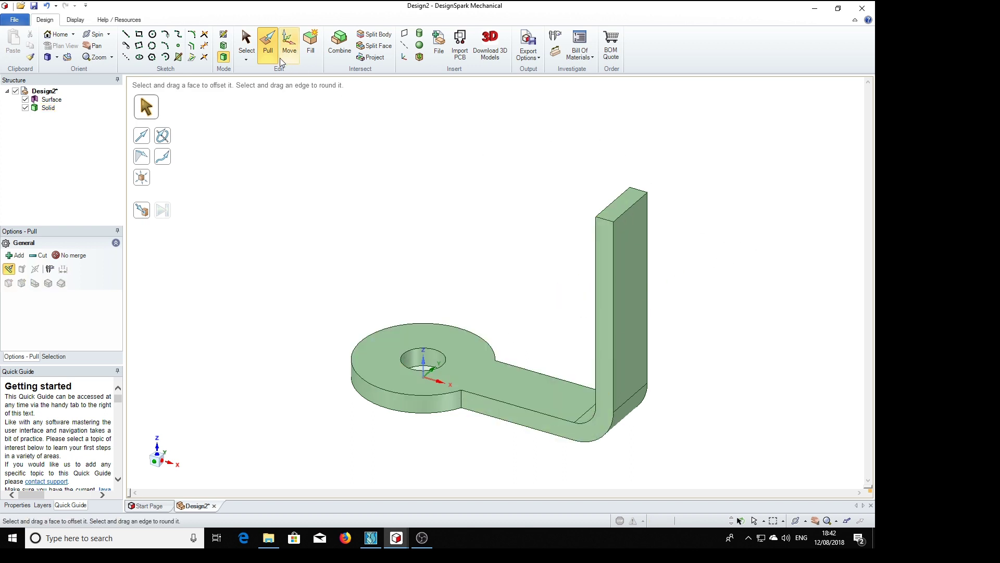
{"action": "left_click", "coordinate": [247, 44]}
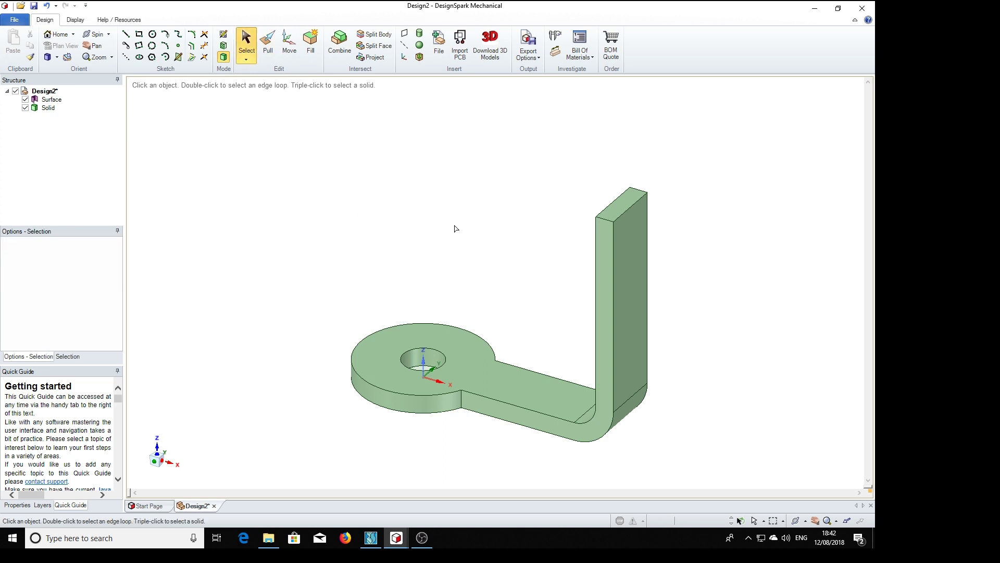
{"action": "left_click", "coordinate": [602, 296]}
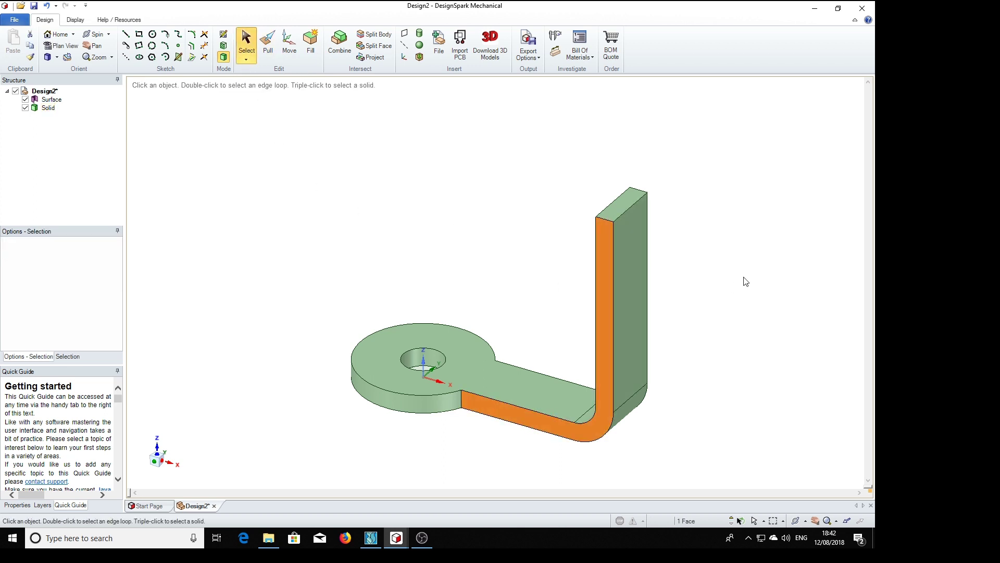
{"action": "key", "text": "v"}
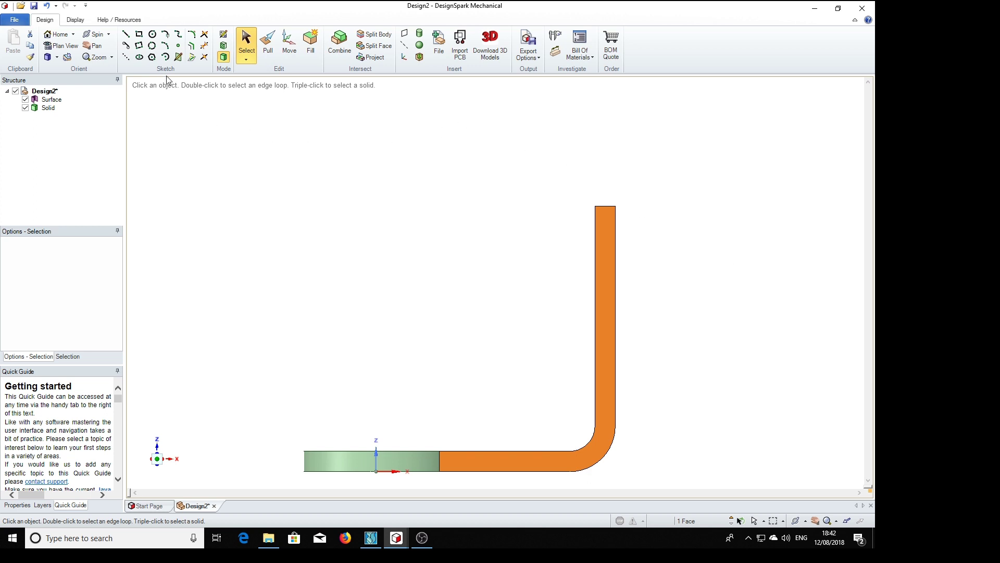
{"action": "left_click", "coordinate": [138, 34]}
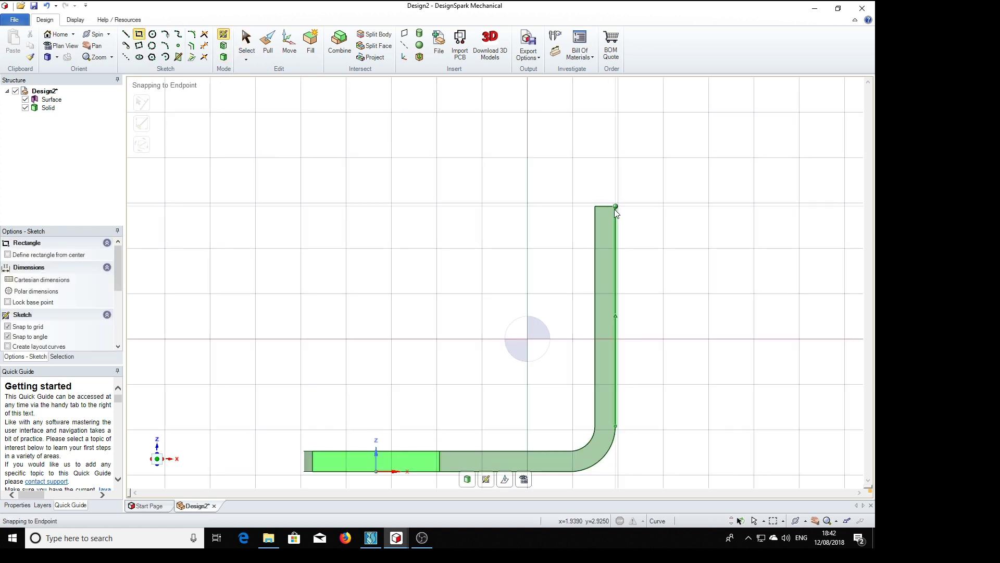
{"action": "left_click", "coordinate": [615, 208]}
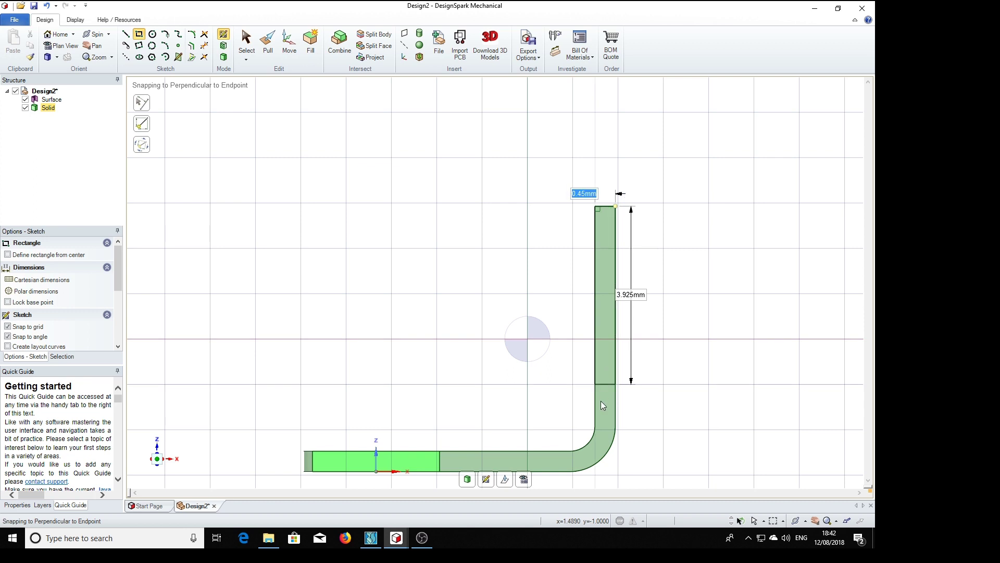
{"action": "left_click", "coordinate": [596, 429]}
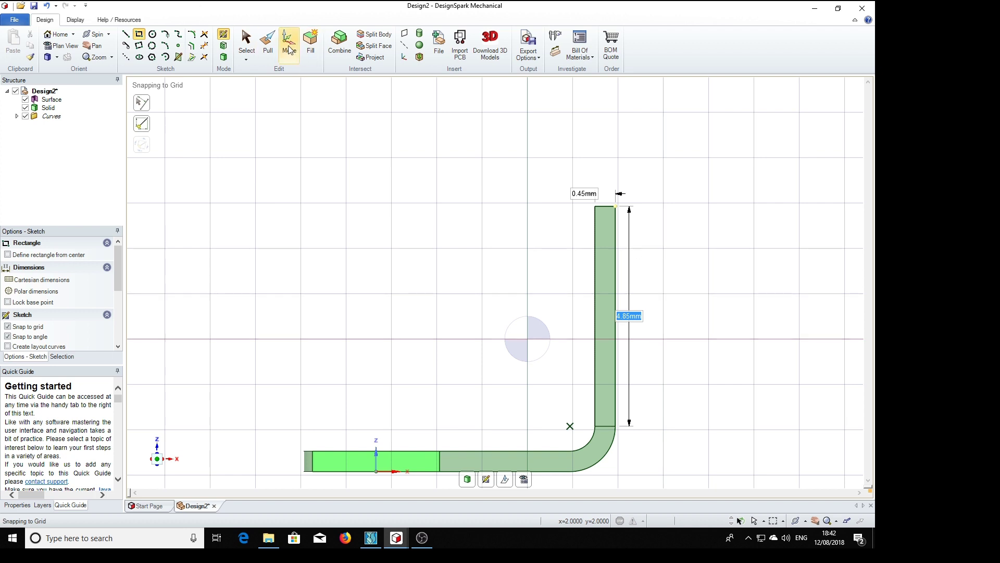
Step: Pull the upright rectangle 0.84 mm out to one side, widening the vertical plate
{"action": "left_click", "coordinate": [268, 44]}
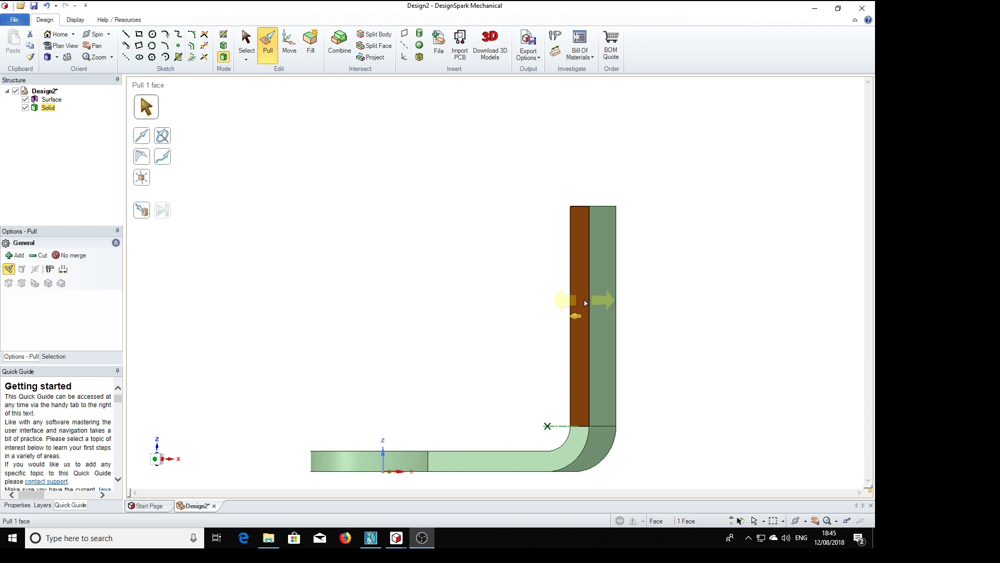
{"action": "left_click_drag", "start_coordinate": [585, 302], "coordinate": [531, 304]}
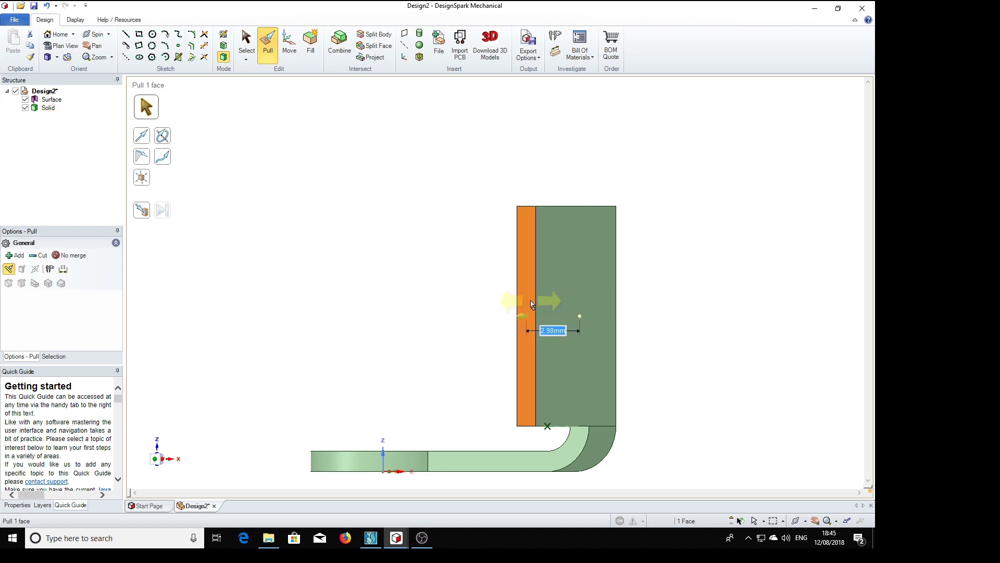
{"action": "key", "text": "BackSpace"}
{"action": "key", "text": "Return"}
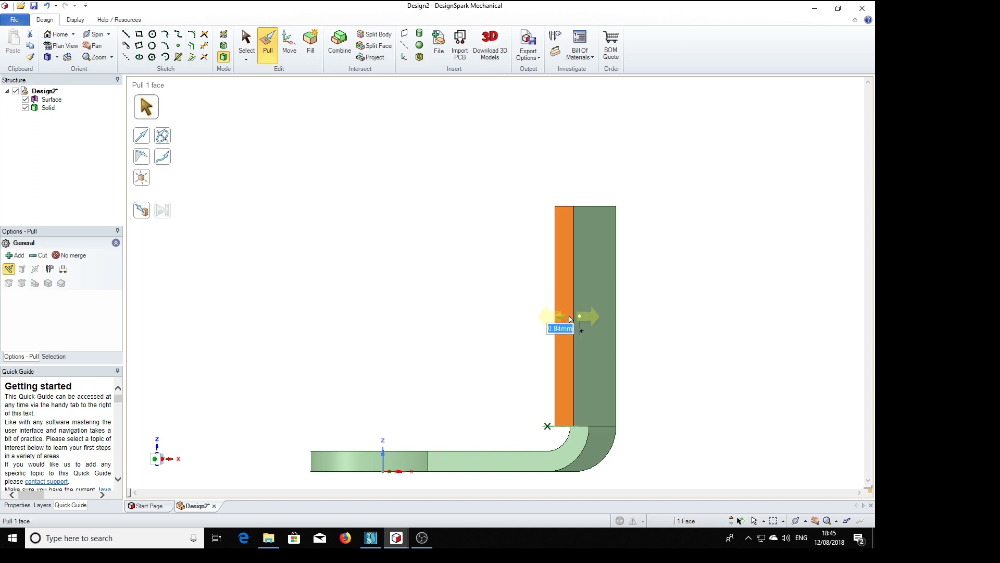
{"action": "middle_click_drag", "start_coordinate": [687, 333], "coordinate": [446, 326]}
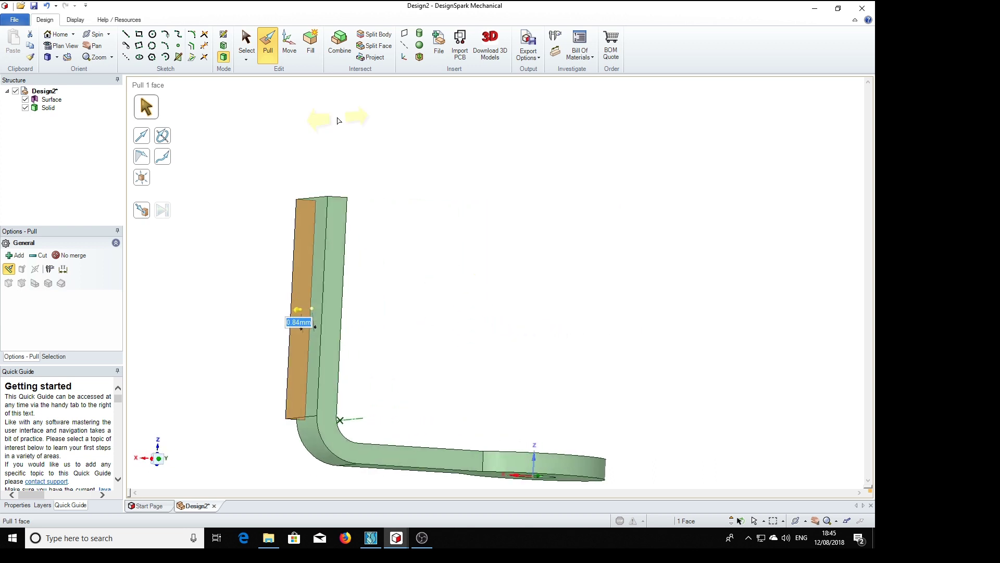
{"action": "left_click", "coordinate": [244, 42]}
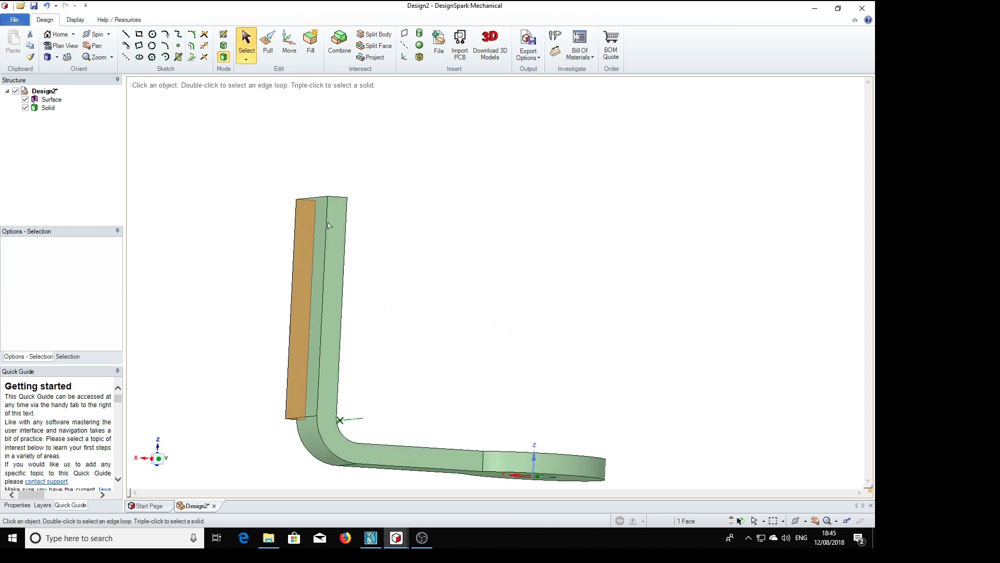
Step: Sketch a matching 0.45 × 4.85 mm rectangle on the bent strip's opposite face
{"action": "left_click", "coordinate": [332, 243]}
{"action": "key", "text": "v"}
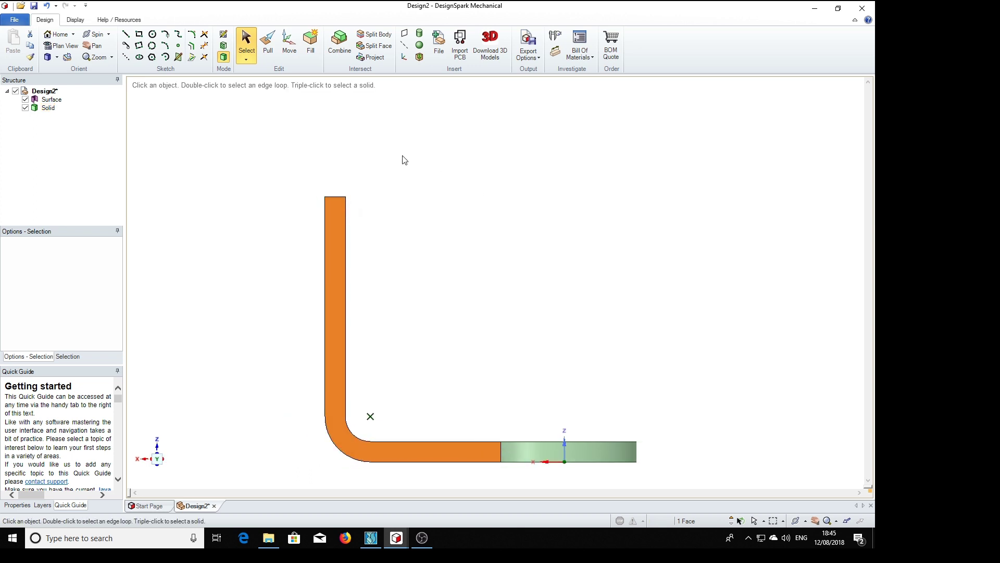
{"action": "left_click", "coordinate": [139, 34]}
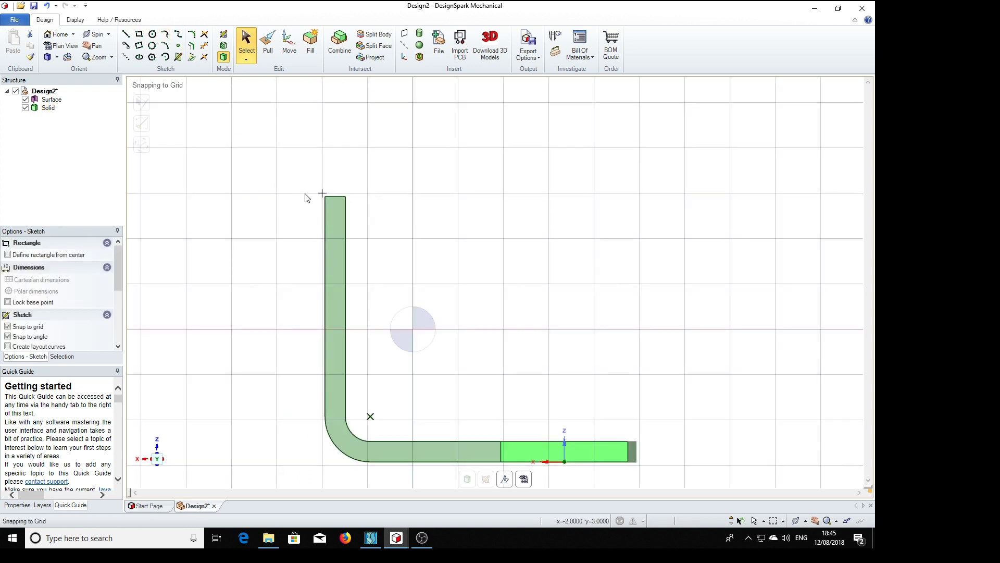
{"action": "left_click", "coordinate": [325, 198]}
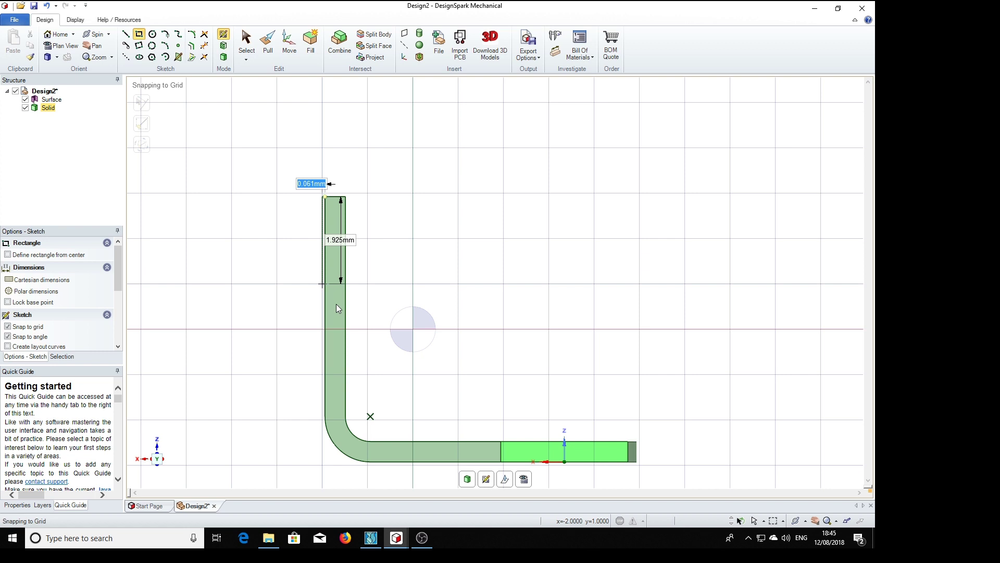
{"action": "left_click", "coordinate": [347, 422]}
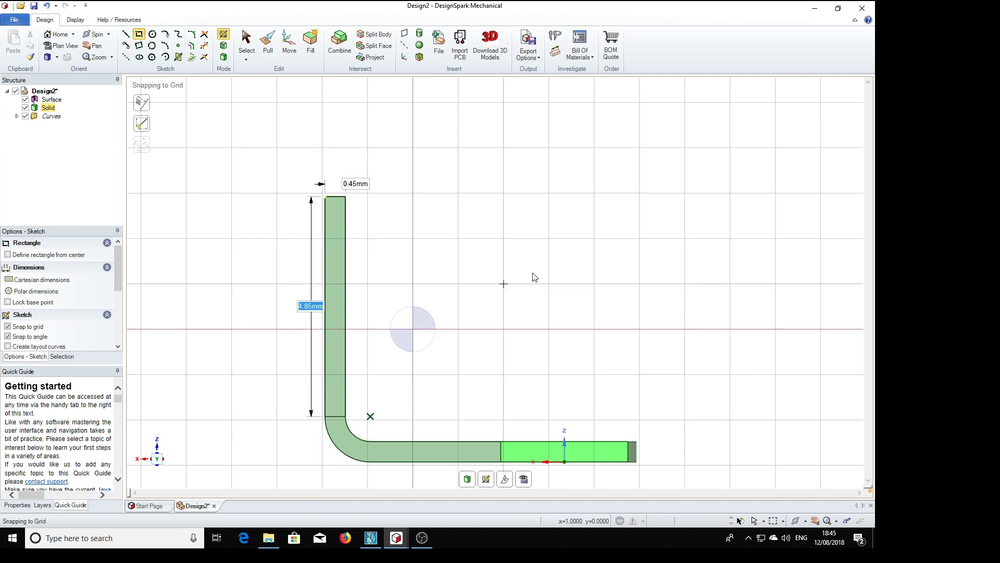
Step: Pull that side face out 0.84 mm so the plate overhangs both edges of the strip
{"action": "left_click", "coordinate": [268, 42]}
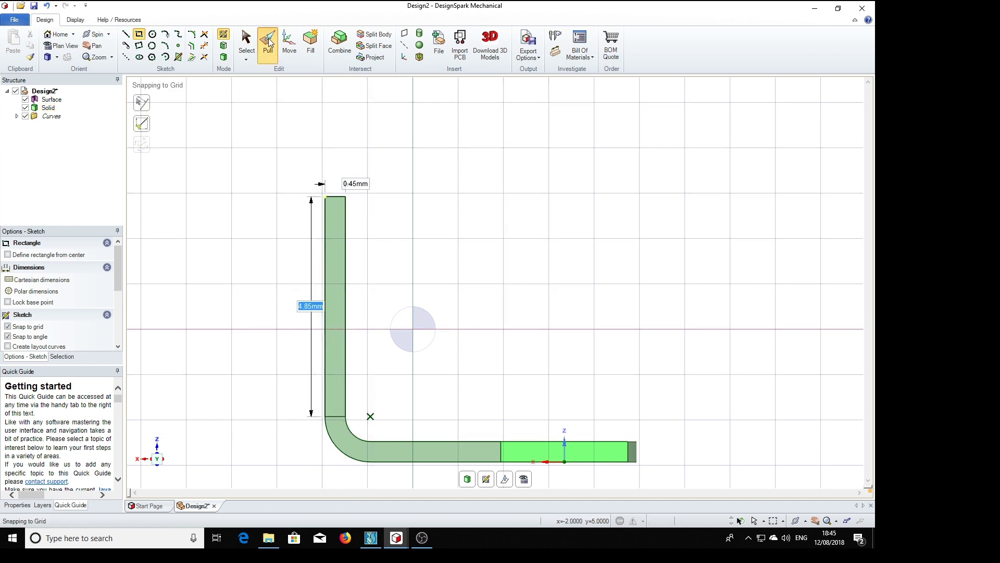
{"action": "left_click", "coordinate": [376, 289]}
{"action": "left_click_drag", "start_coordinate": [380, 286], "coordinate": [422, 295]}
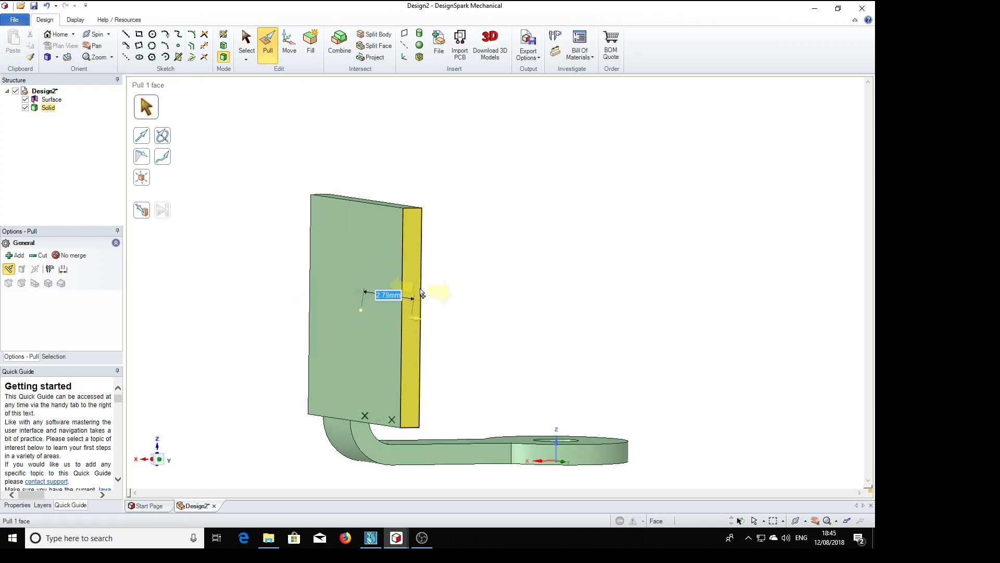
{"action": "key", "text": "BackSpace"}
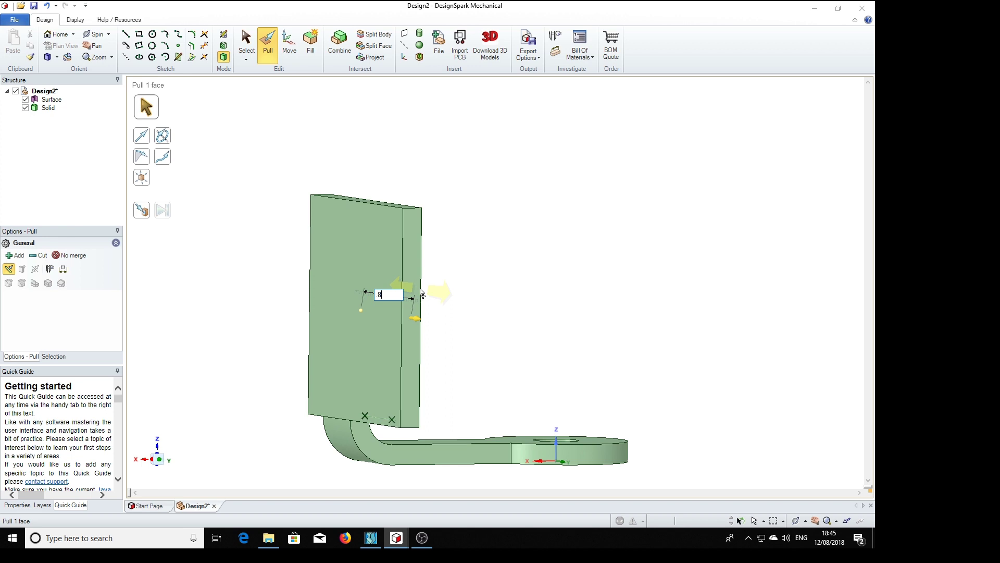
{"action": "type", "text": ".84"}
{"action": "key", "text": "Return"}
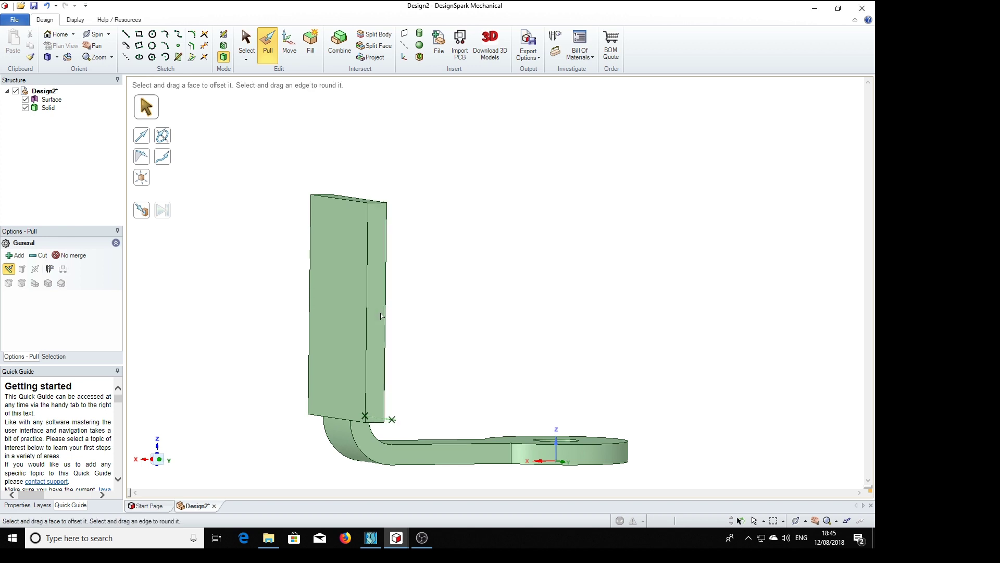
{"action": "middle_click_drag", "start_coordinate": [451, 317], "coordinate": [694, 315]}
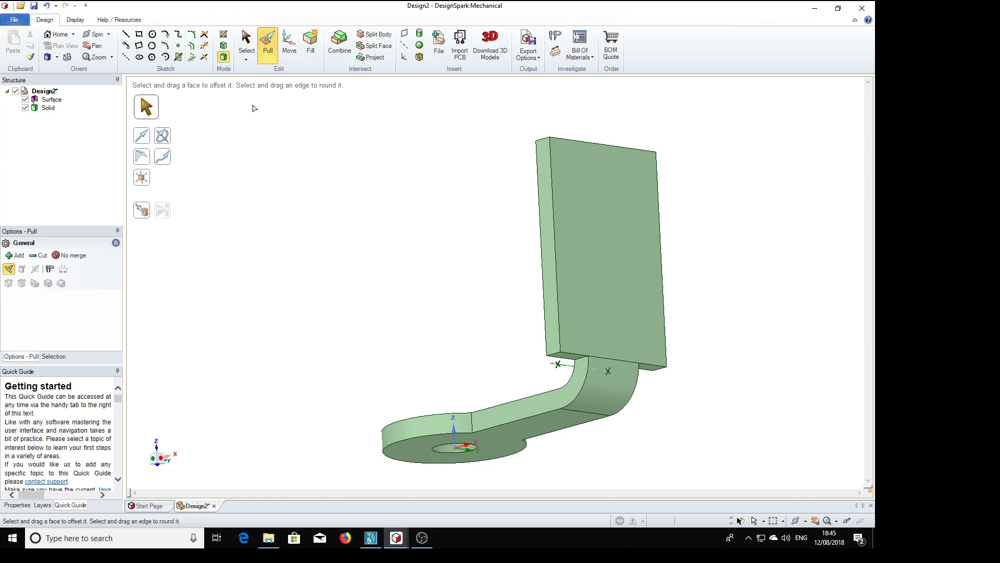
{"action": "left_click", "coordinate": [551, 355]}
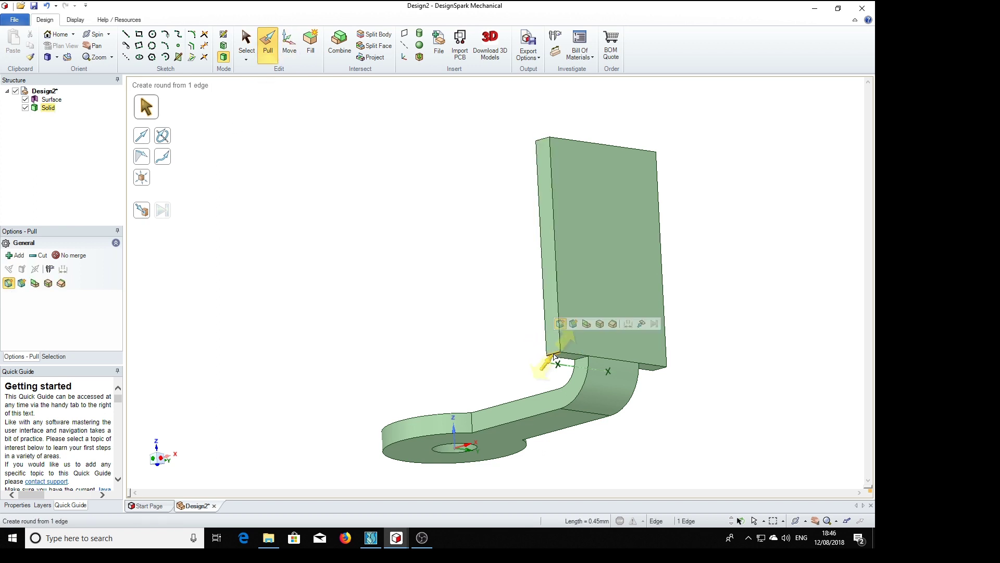
Step: Chamfer the plate's first lower corner edge by 0.84 mm
{"action": "left_click", "coordinate": [23, 285]}
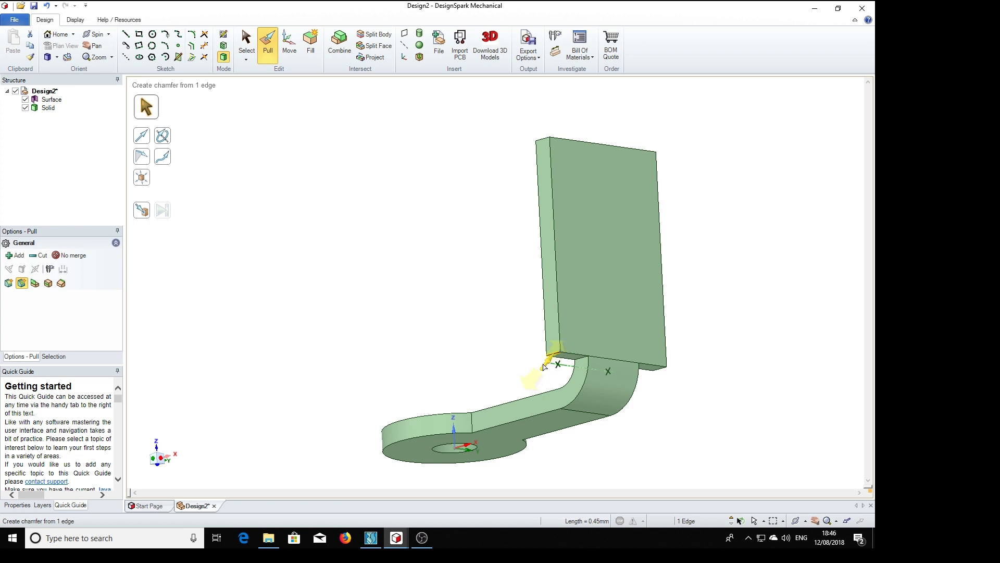
{"action": "left_click_drag", "start_coordinate": [551, 358], "coordinate": [568, 335]}
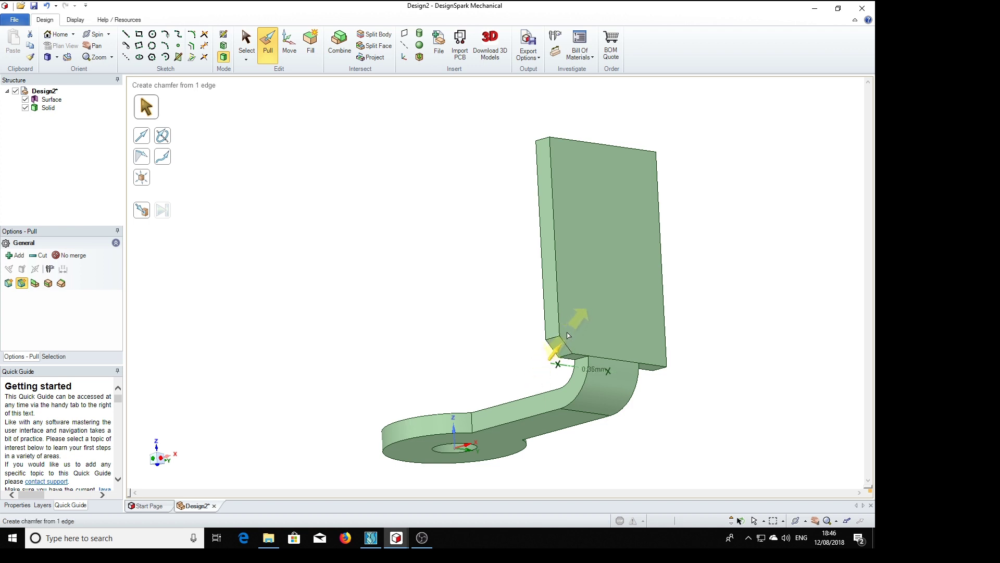
{"action": "key", "text": "space"}
{"action": "type", "text": ".84"}
{"action": "key", "text": "Return"}
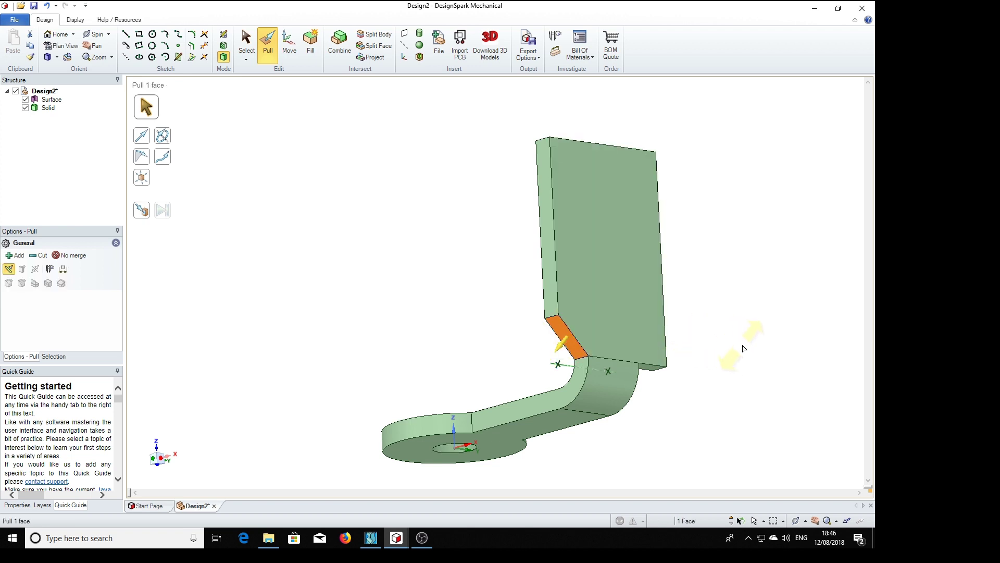
Step: Chamfer the opposite lower corner edge by 0.84 mm and inspect both chamfers
{"action": "middle_click_drag", "start_coordinate": [740, 349], "coordinate": [508, 360]}
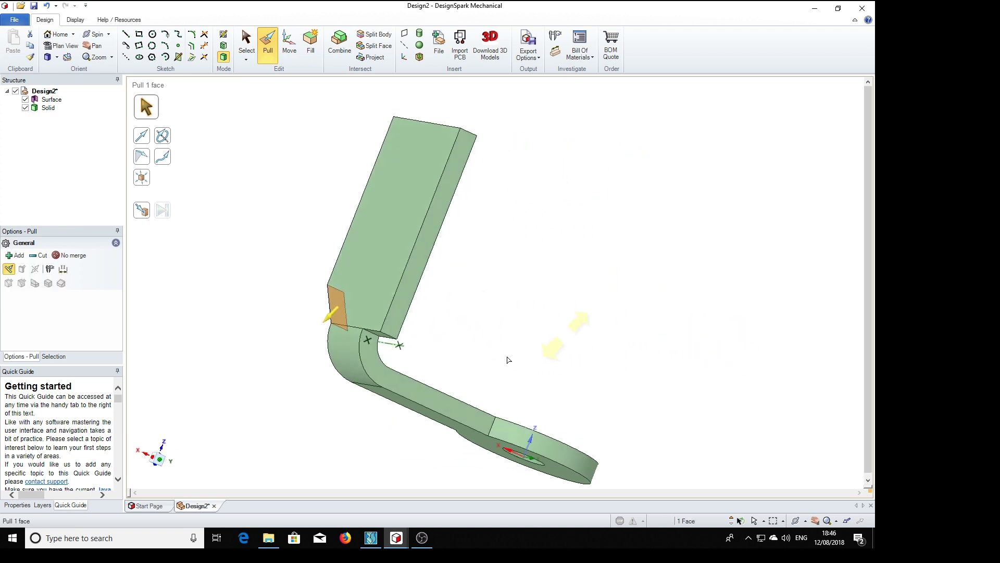
{"action": "left_click", "coordinate": [394, 340]}
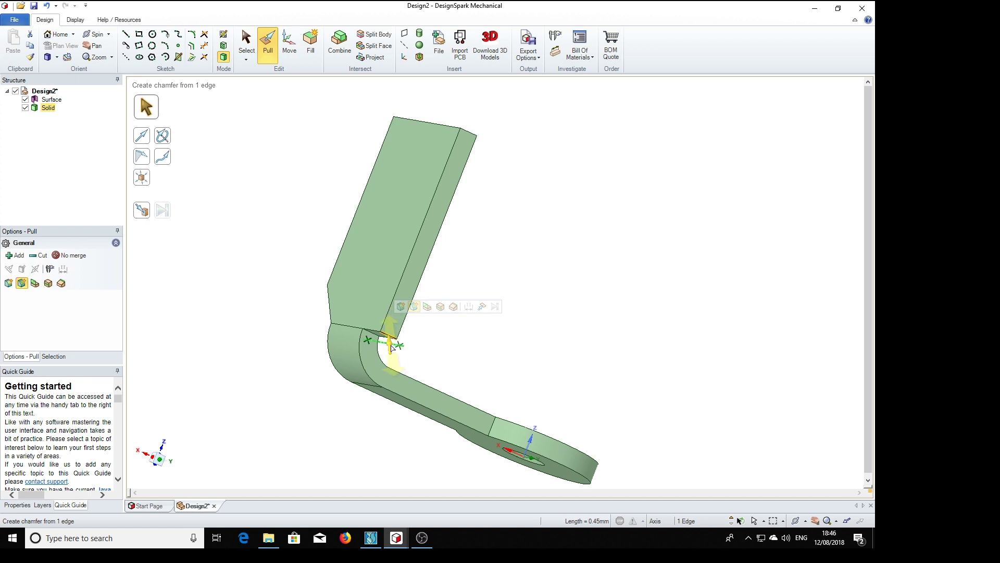
{"action": "left_click_drag", "start_coordinate": [392, 324], "coordinate": [392, 319]}
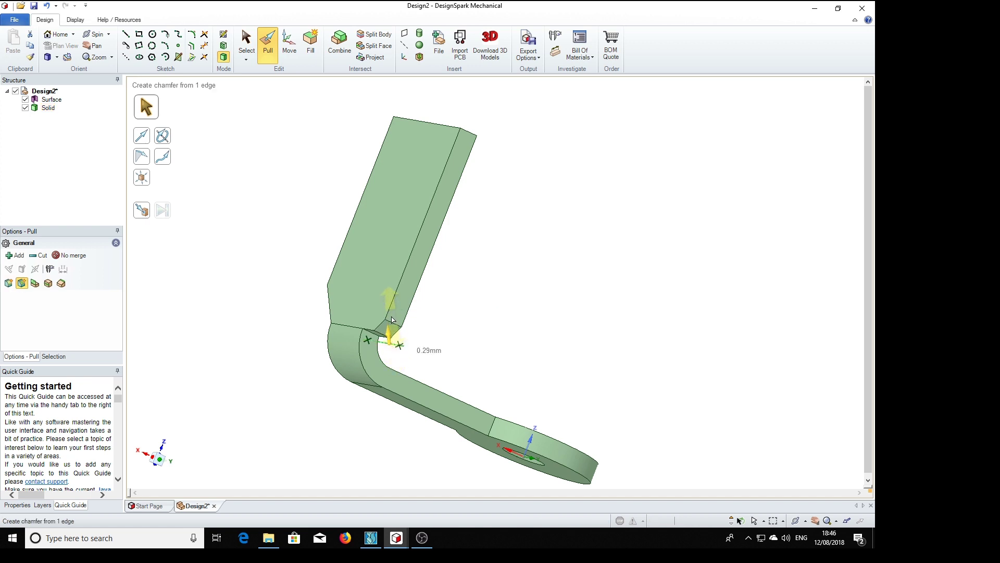
{"action": "type", "text": "4"}
{"action": "key", "text": "Return"}
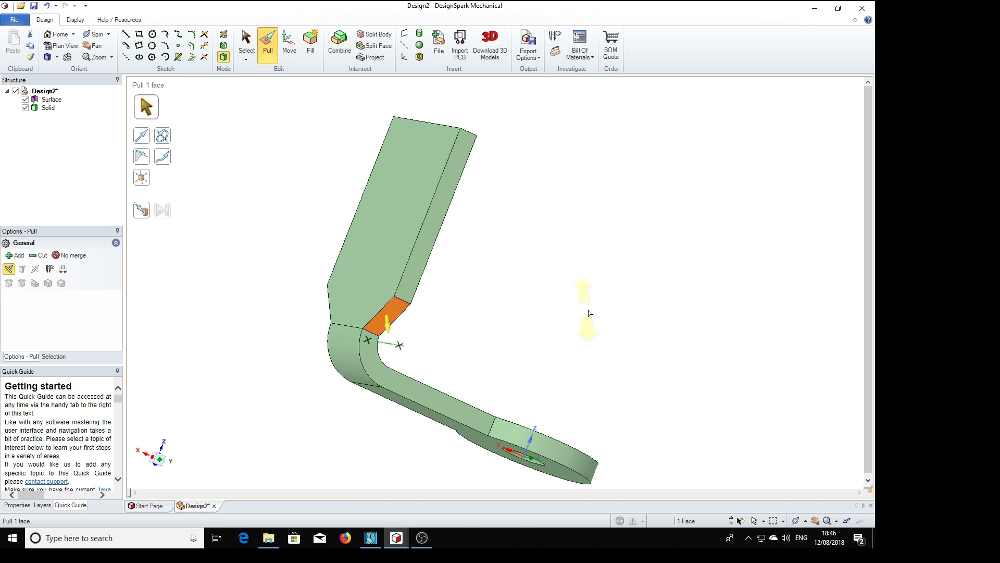
{"action": "key", "text": "h"}
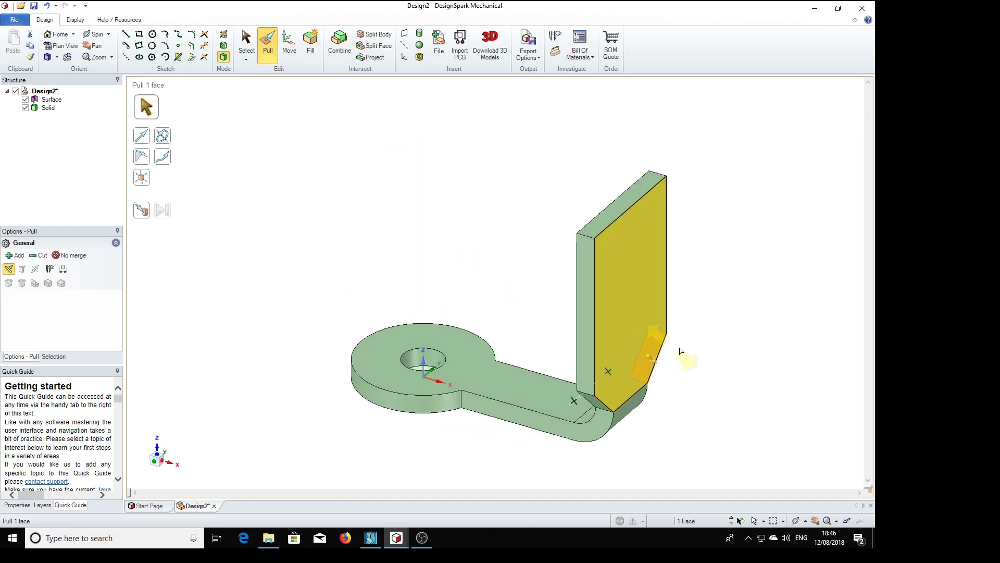
{"action": "middle_click_drag", "start_coordinate": [754, 398], "coordinate": [731, 357]}
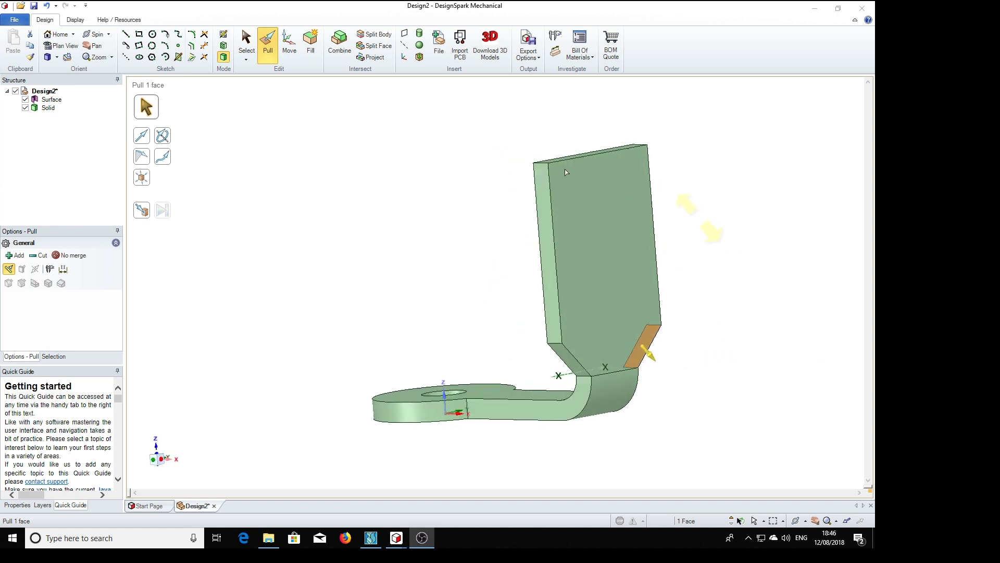
Step: Move the reference drawing aside, select the plate's front face and view it head-on
{"action": "left_click", "coordinate": [614, 161]}
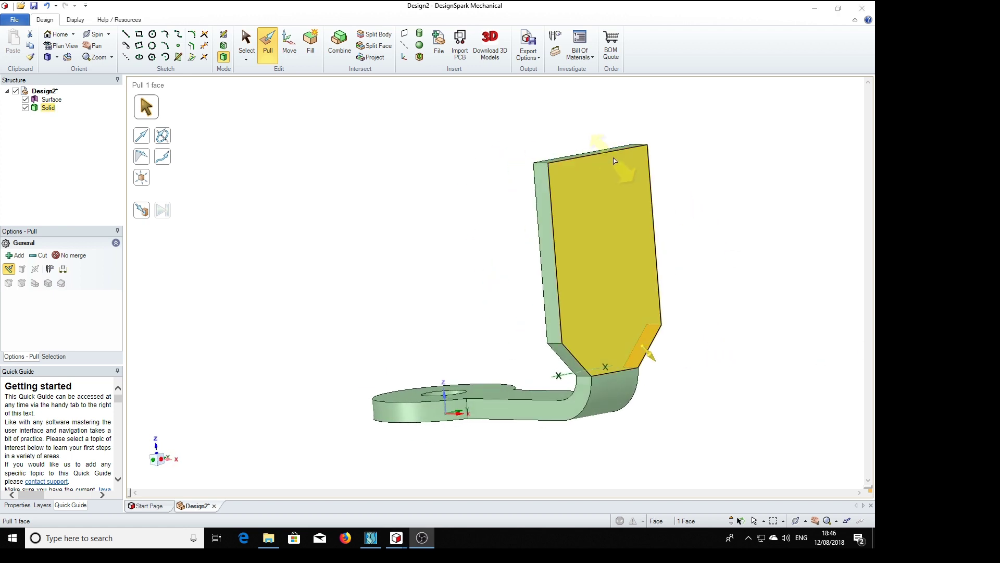
{"action": "left_click", "coordinate": [787, 250]}
{"action": "left_click_drag", "start_coordinate": [875, 28], "coordinate": [729, 25]}
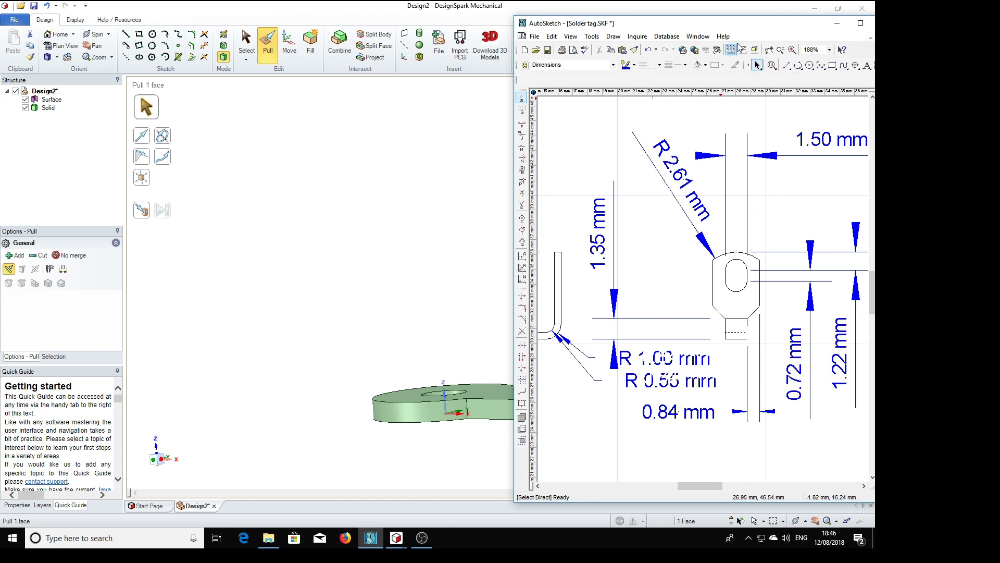
{"action": "left_click_drag", "start_coordinate": [744, 23], "coordinate": [999, 18]}
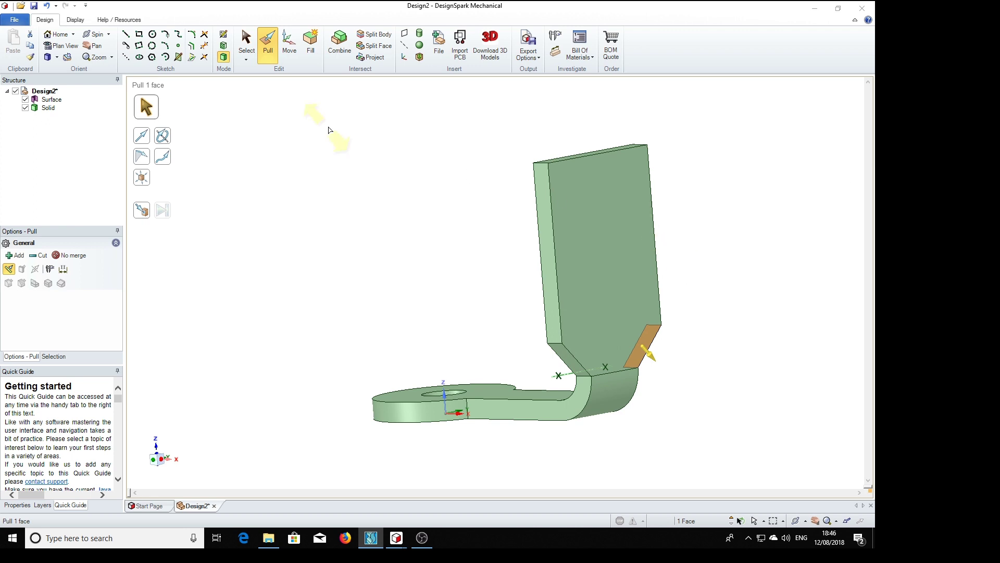
{"action": "left_click", "coordinate": [247, 42]}
{"action": "left_click", "coordinate": [579, 275]}
{"action": "key", "text": "s"}
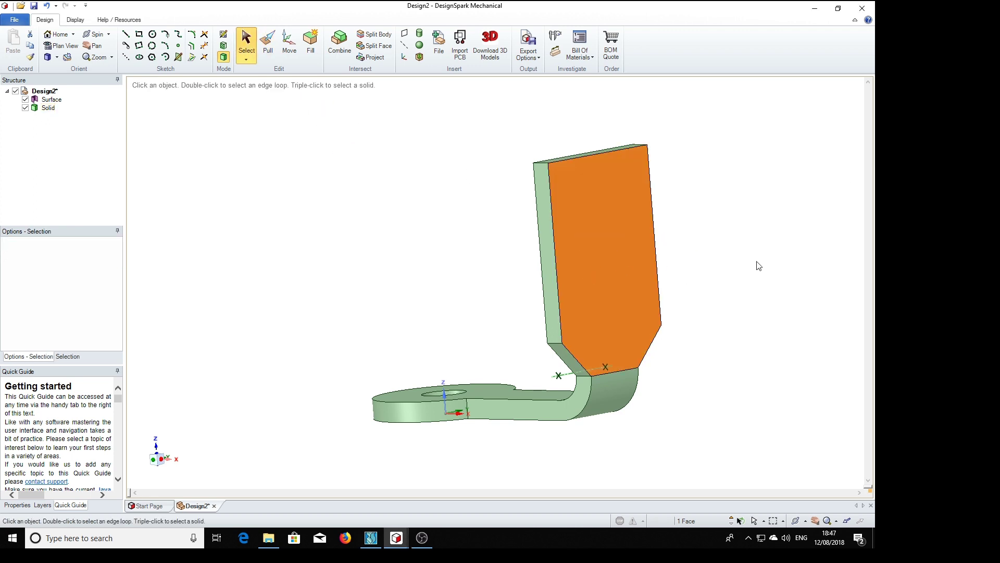
{"action": "key", "text": "v"}
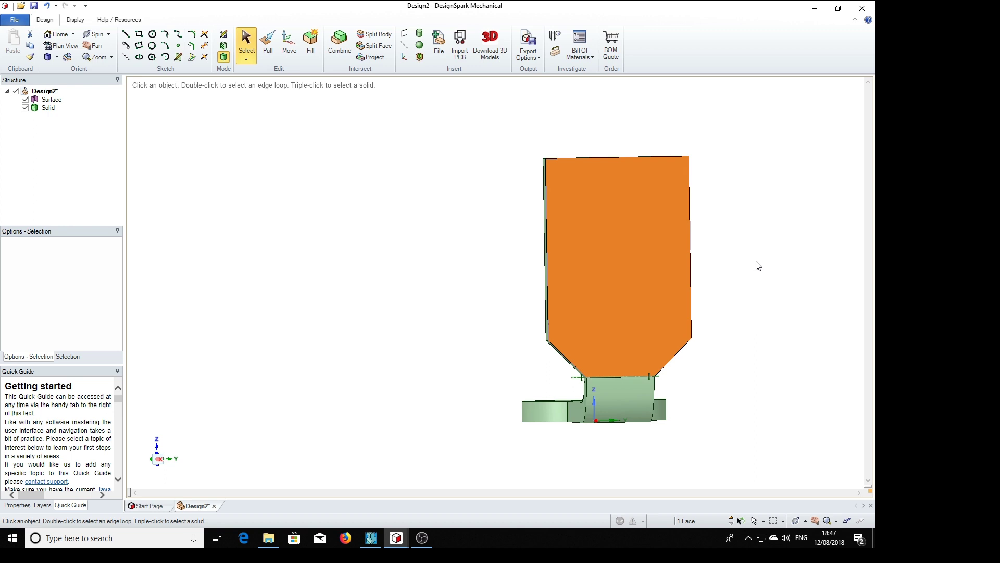
Step: Draw a 2.61 mm vertical guide line down from the plate's top-edge midpoint
{"action": "left_click", "coordinate": [126, 34]}
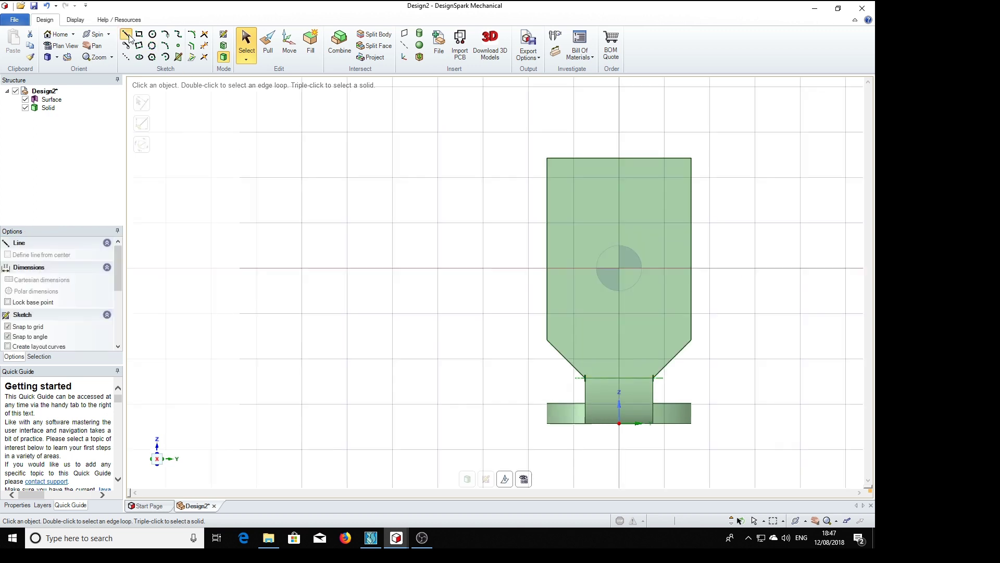
{"action": "left_click", "coordinate": [628, 158]}
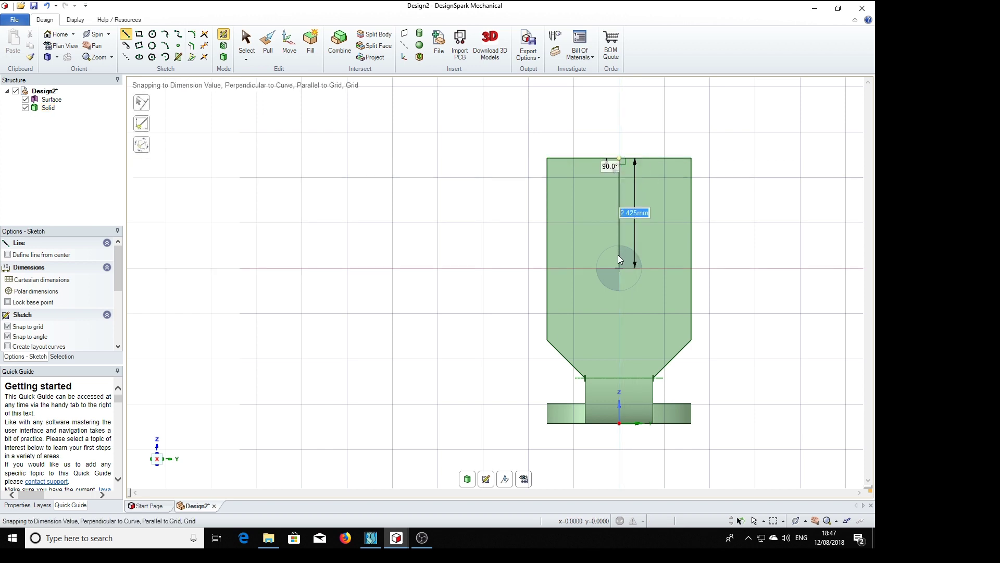
{"action": "type", "text": "2.61"}
{"action": "key", "text": "Return"}
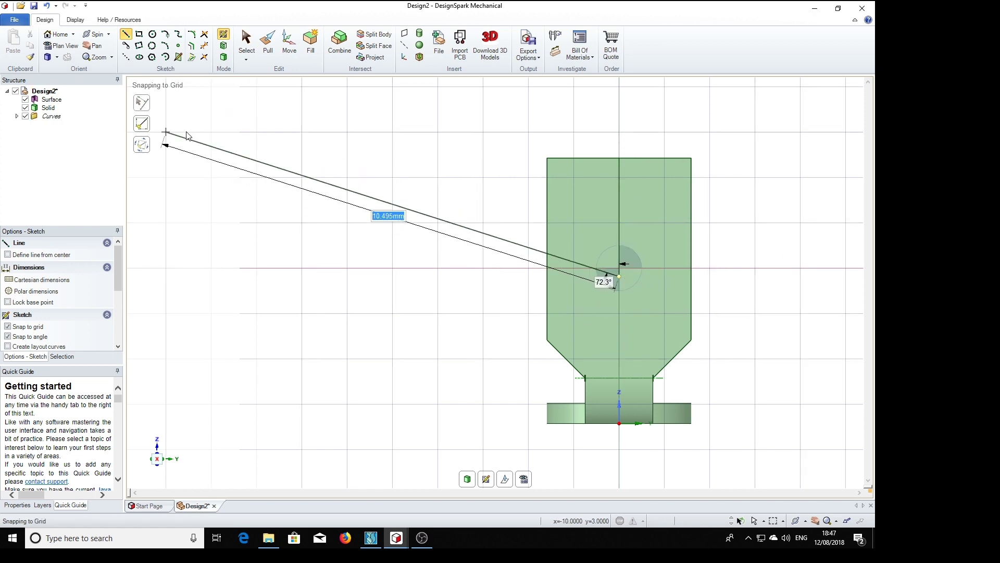
{"action": "key", "text": "Escape"}
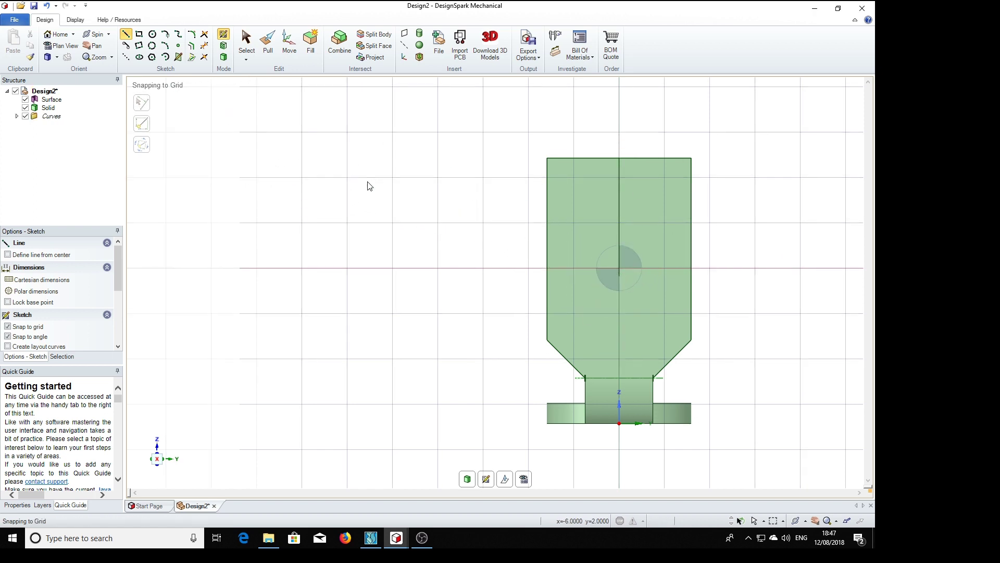
Step: Sketch a 4.85 mm circle centred at the guide line's lower end, reaching the plate top
{"action": "left_click", "coordinate": [152, 34]}
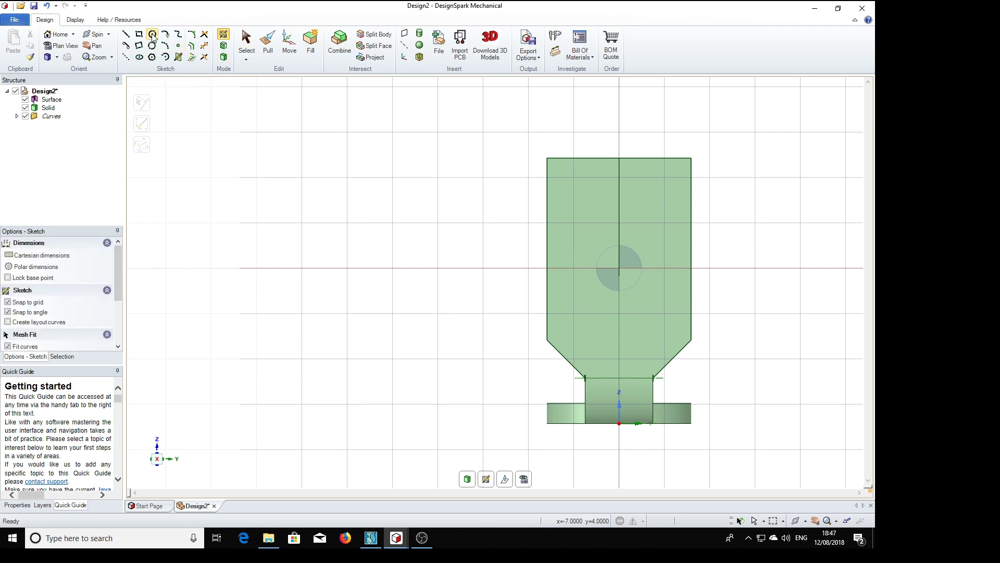
{"action": "left_click", "coordinate": [620, 268]}
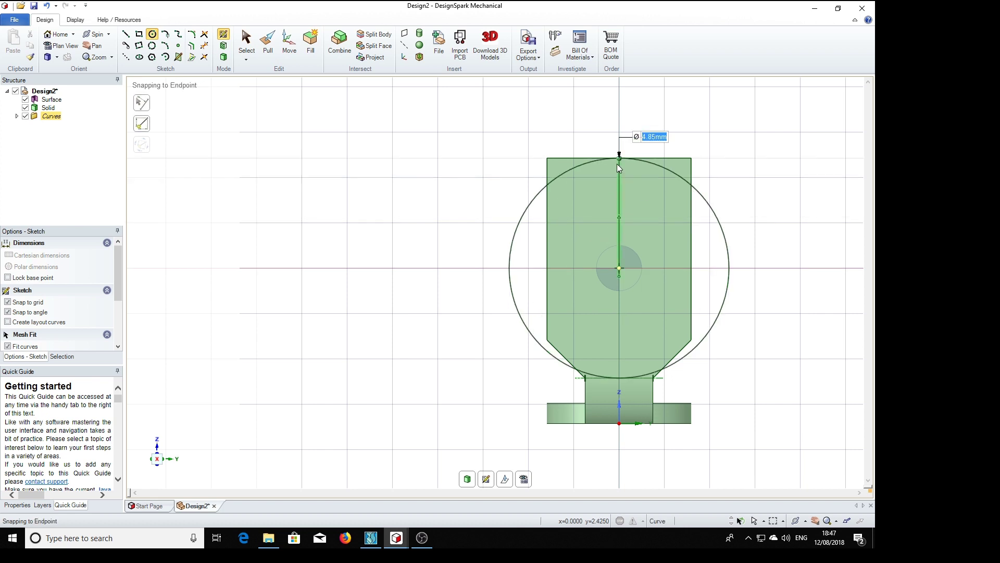
{"action": "left_click", "coordinate": [618, 160]}
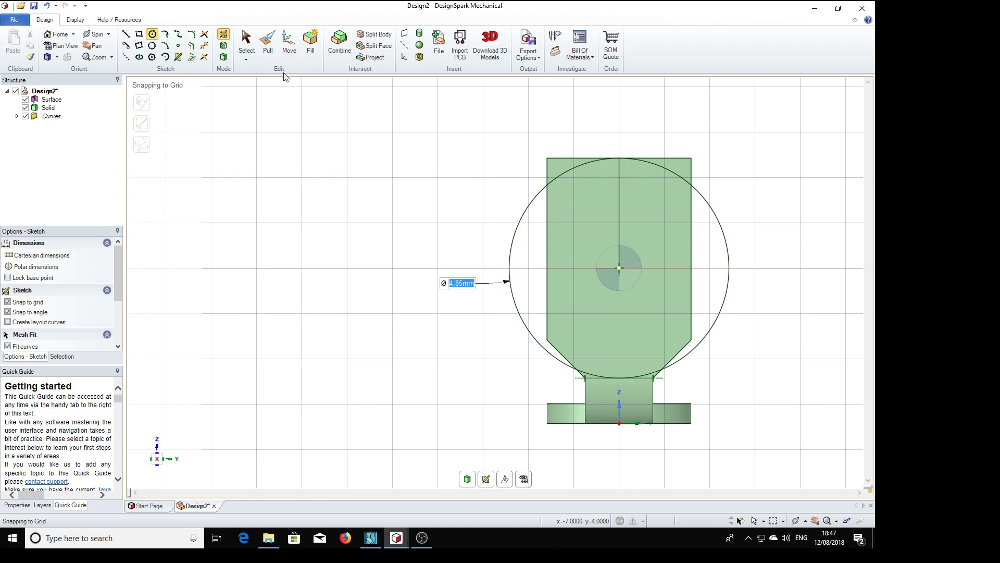
{"action": "left_click", "coordinate": [269, 46]}
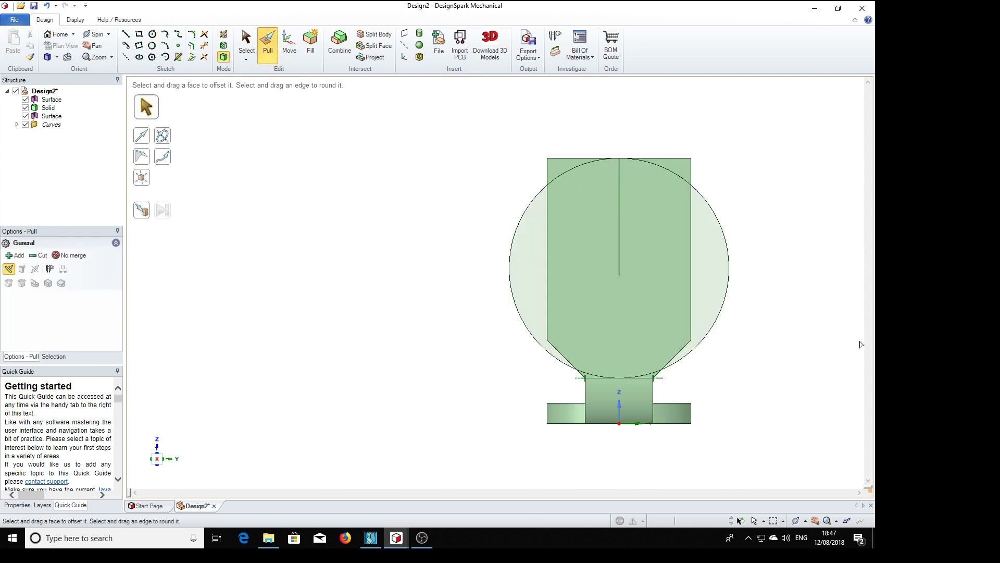
Step: Pull the plate's top corner edge and corner face in to follow the circular arc
{"action": "middle_click_drag", "start_coordinate": [816, 318], "coordinate": [707, 232]}
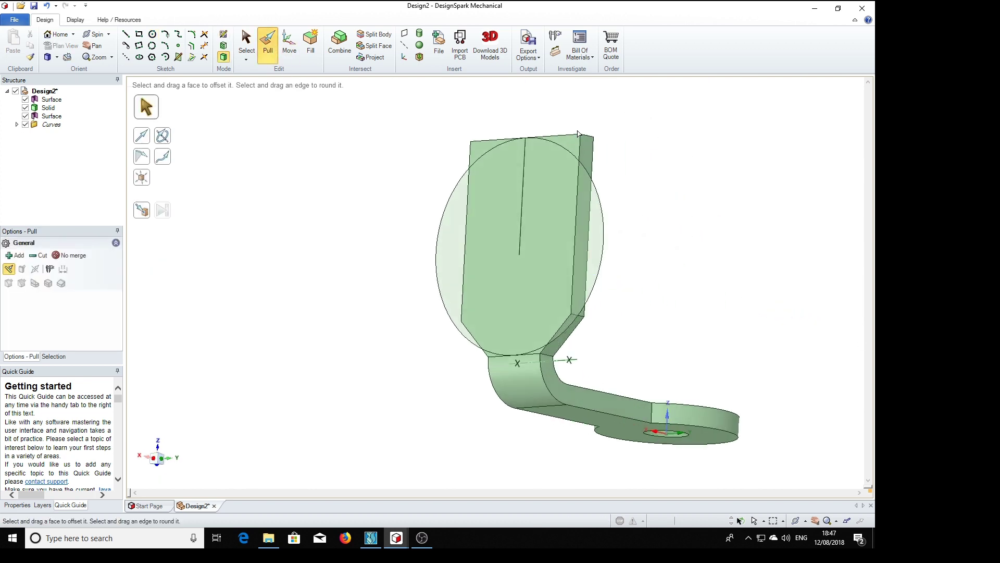
{"action": "left_click_drag", "start_coordinate": [578, 133], "coordinate": [652, 152]}
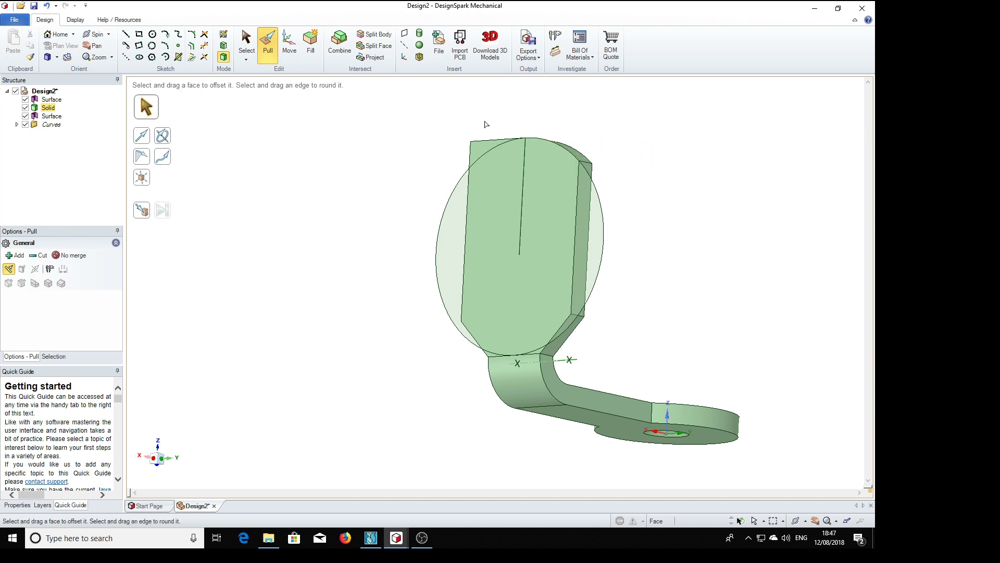
{"action": "left_click", "coordinate": [483, 151]}
{"action": "left_click_drag", "start_coordinate": [482, 151], "coordinate": [542, 182]}
{"action": "middle_click_drag", "start_coordinate": [335, 276], "coordinate": [406, 303]}
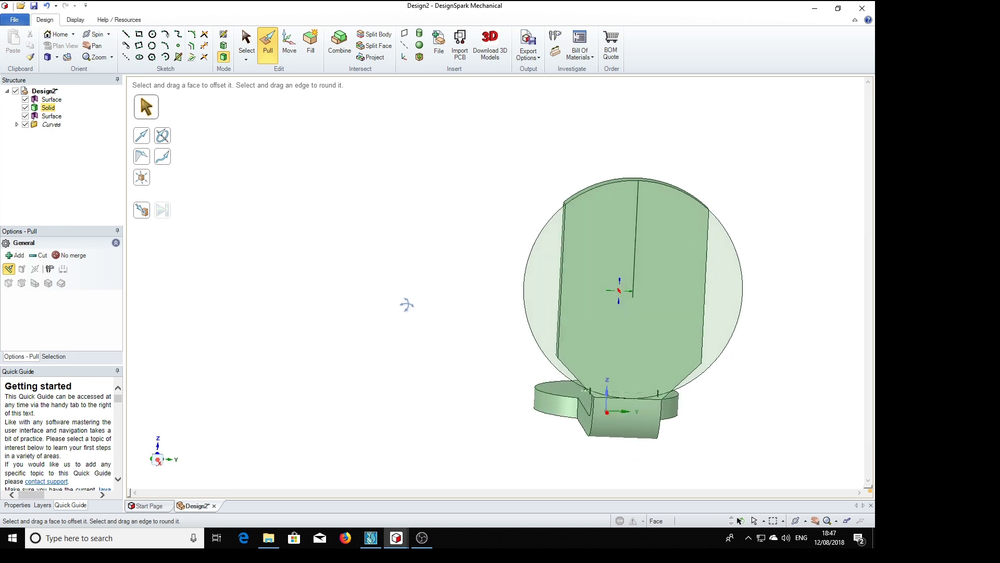
Step: Delete the leftover circle surface and the Curves folder from the Structure tree
{"action": "left_click", "coordinate": [51, 116]}
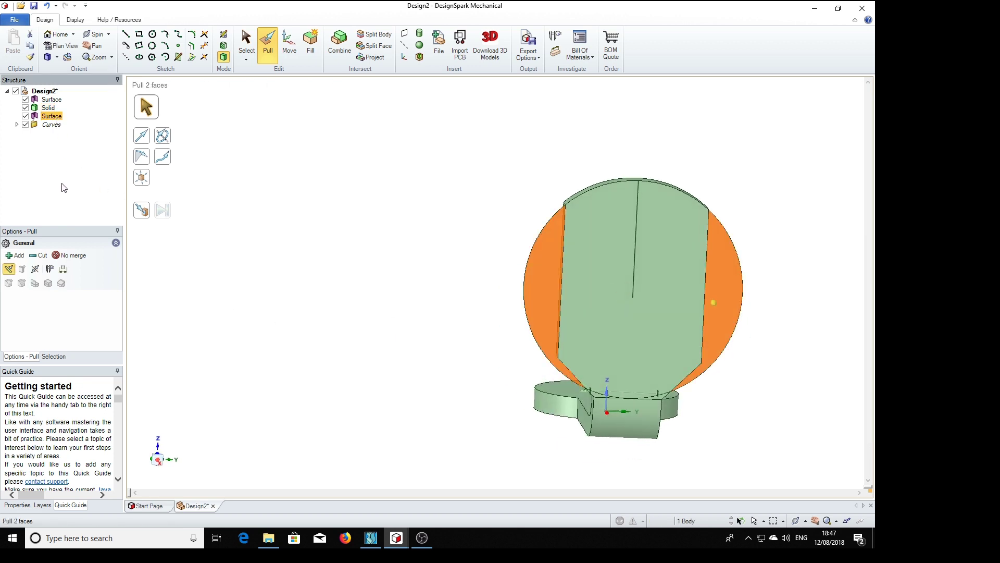
{"action": "key", "text": "Delete"}
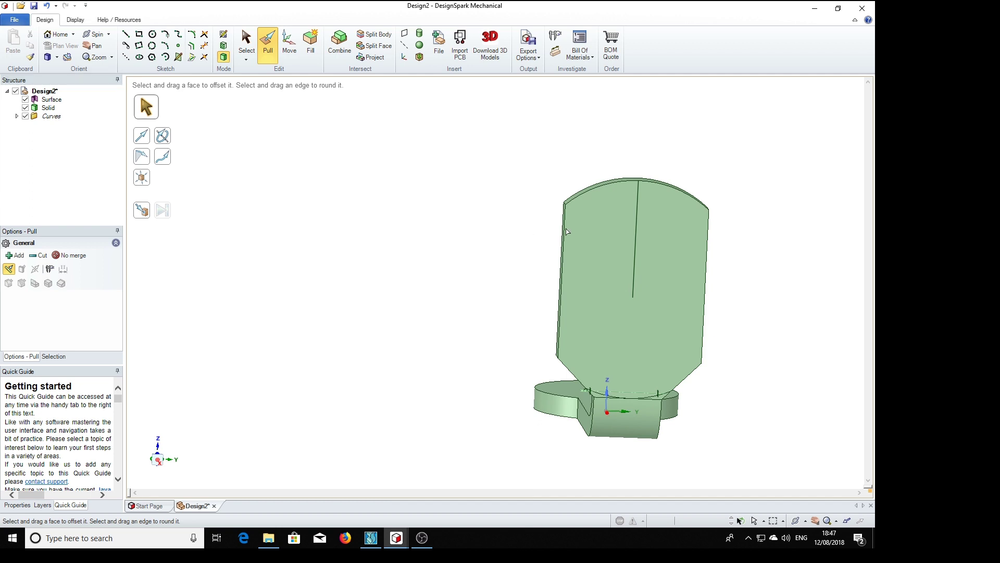
{"action": "left_click", "coordinate": [51, 116]}
{"action": "key", "text": "Delete"}
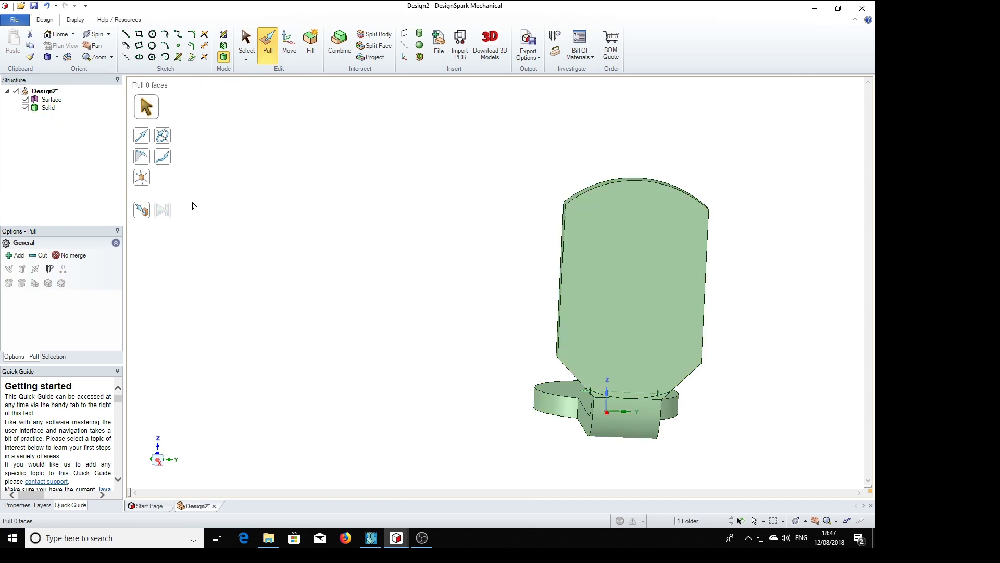
{"action": "key", "text": "h"}
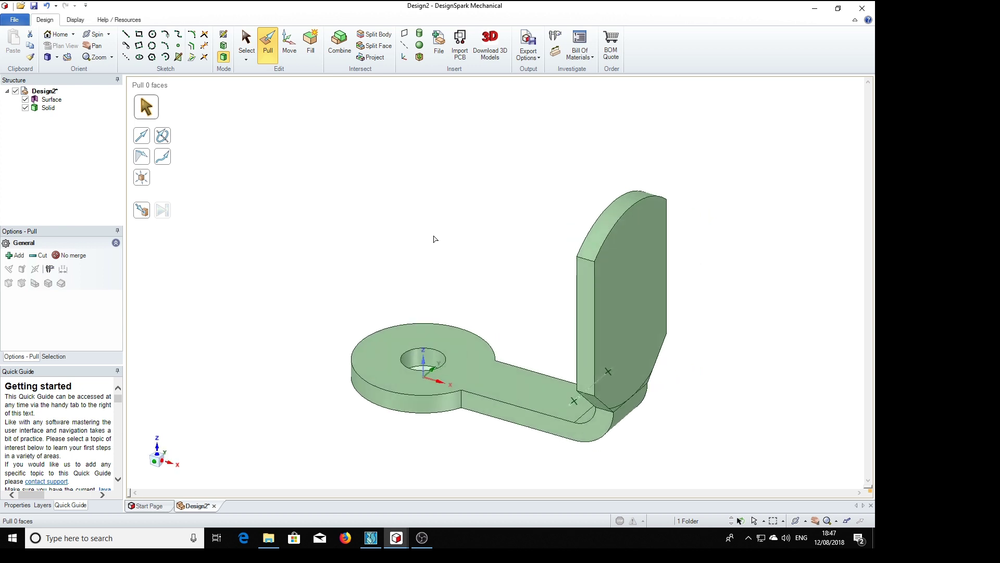
{"action": "mouse_move", "coordinate": [780, 345]}
{"action": "middle_mouse_down"}
{"action": "mouse_move", "coordinate": [677, 259]}
{"action": "mouse_move", "coordinate": [794, 317]}
{"action": "middle_mouse_up"}
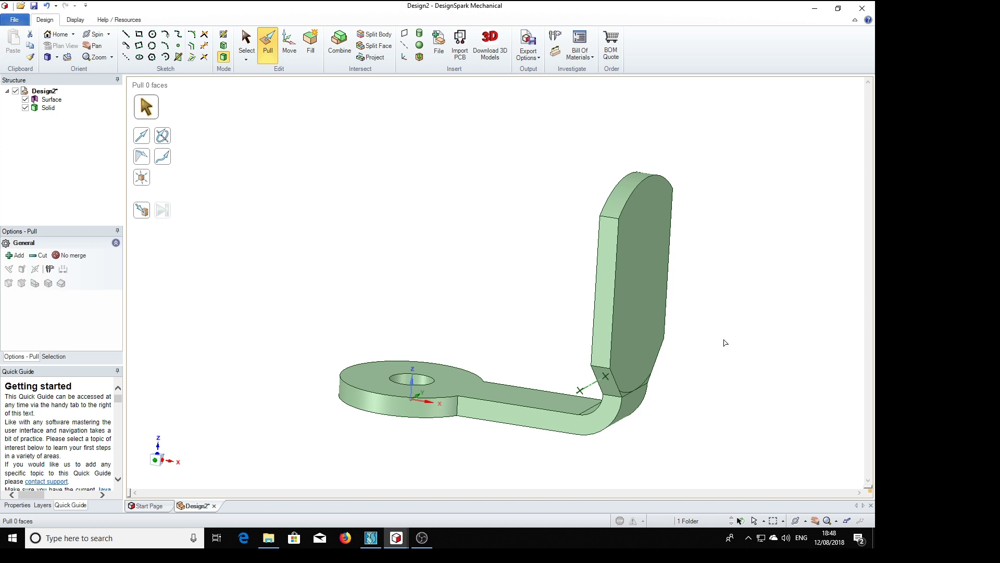
{"action": "key", "text": "h"}
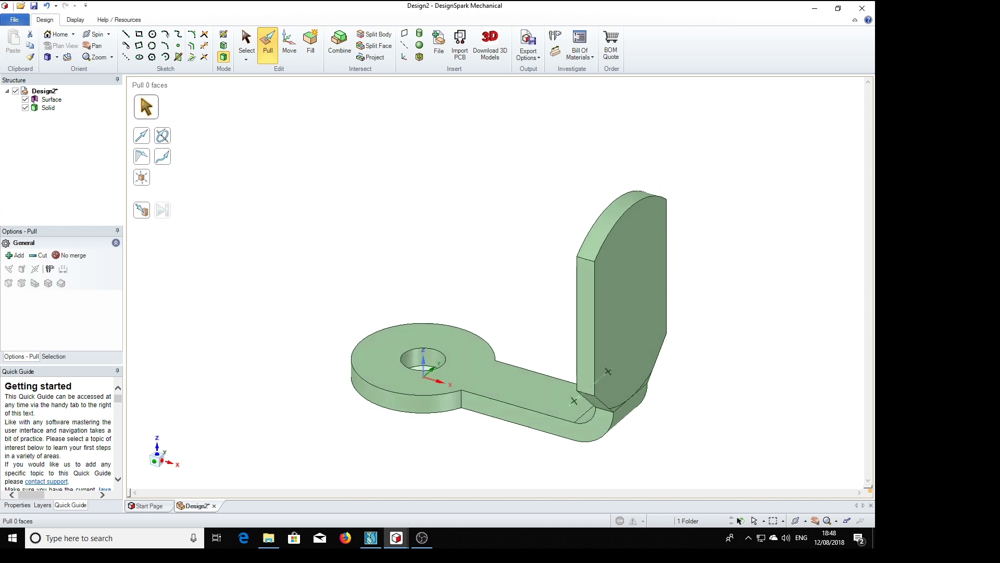
Step: On the head-on plate face, draw a 1.22 mm vertical line down from the arc's top
{"action": "key", "text": "alt+Tab"}
{"action": "key", "text": "alt+Tab"}
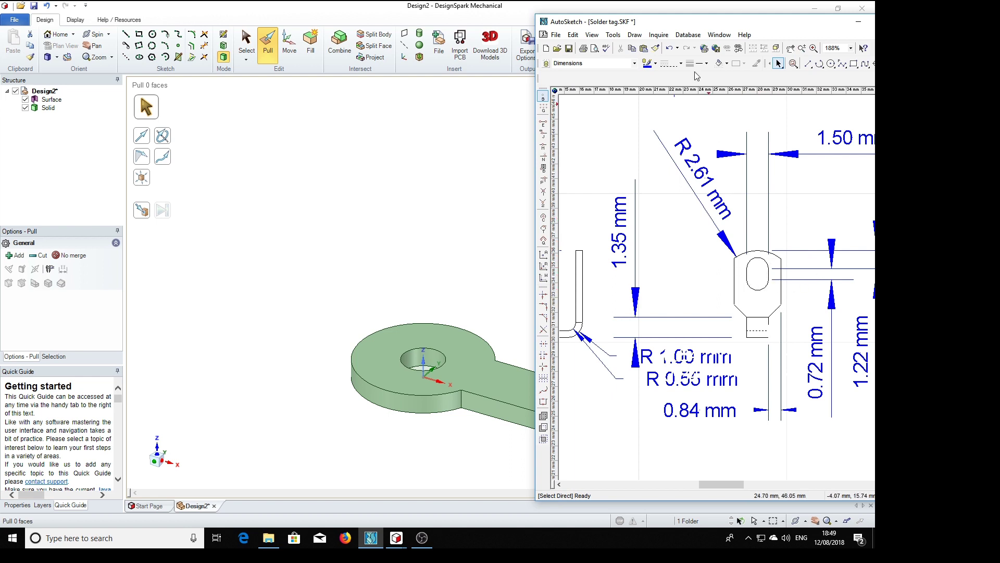
{"action": "left_click_drag", "start_coordinate": [700, 25], "coordinate": [875, 29]}
{"action": "key", "text": "s"}
{"action": "left_click", "coordinate": [641, 301]}
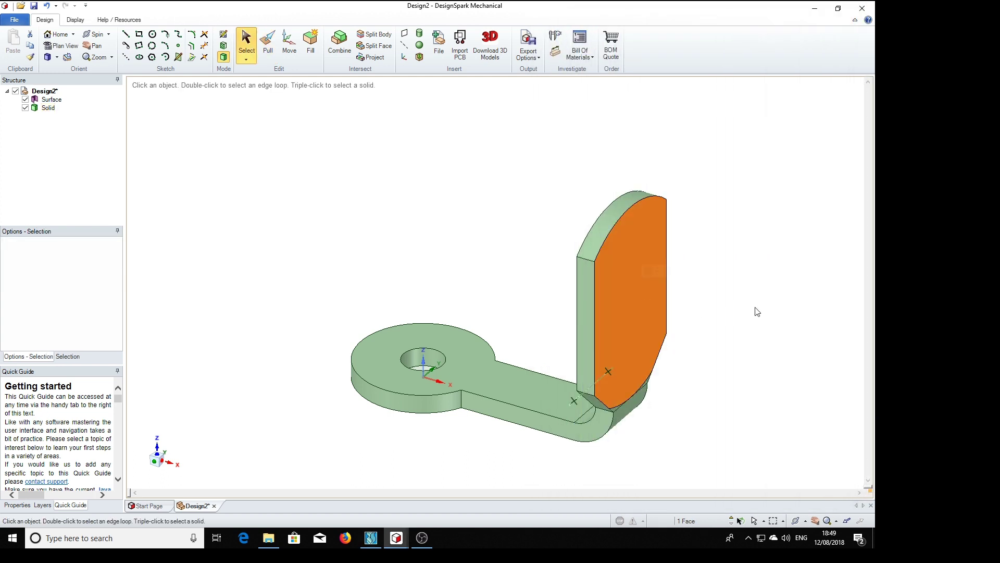
{"action": "key", "text": "v"}
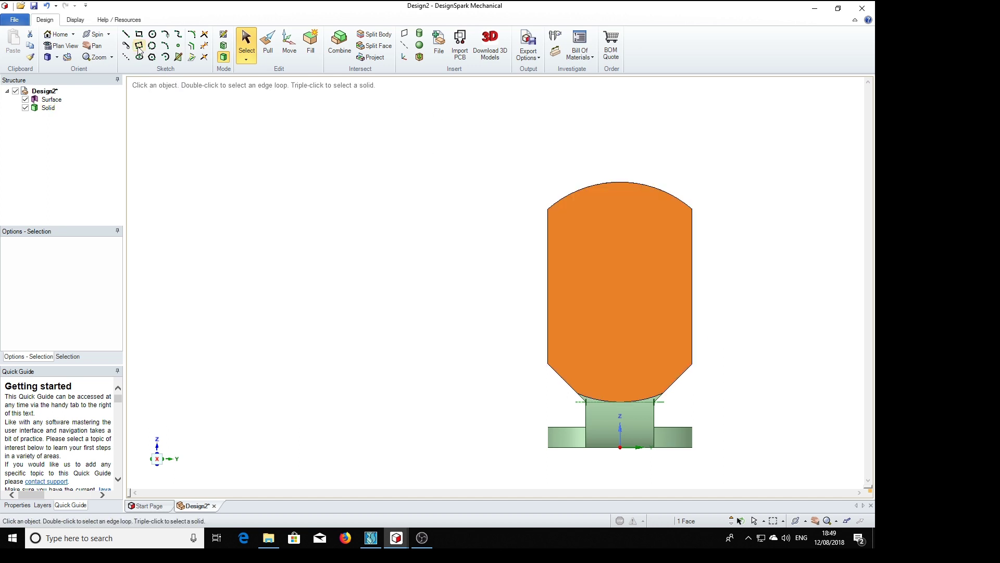
{"action": "left_click", "coordinate": [127, 36]}
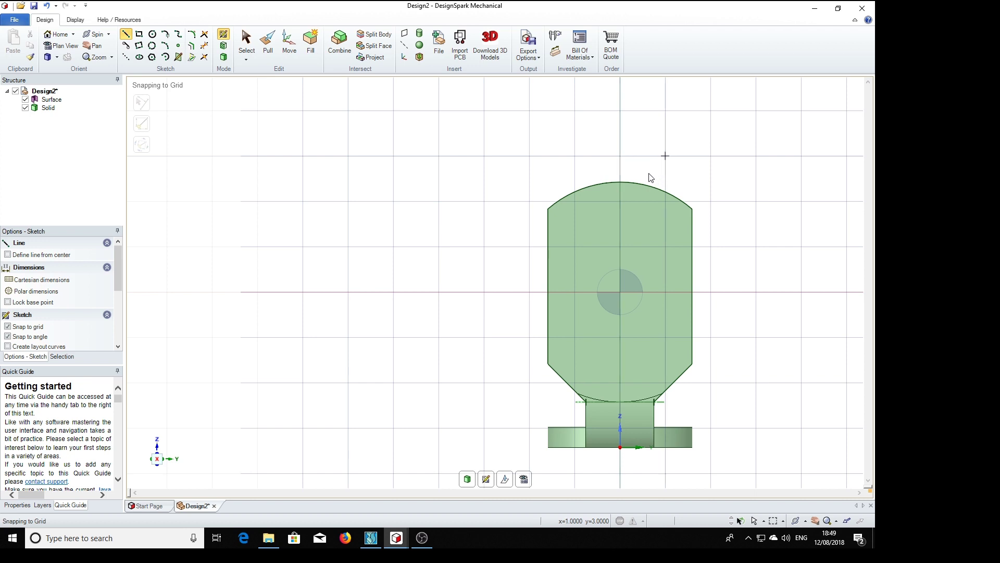
{"action": "left_click", "coordinate": [620, 181]}
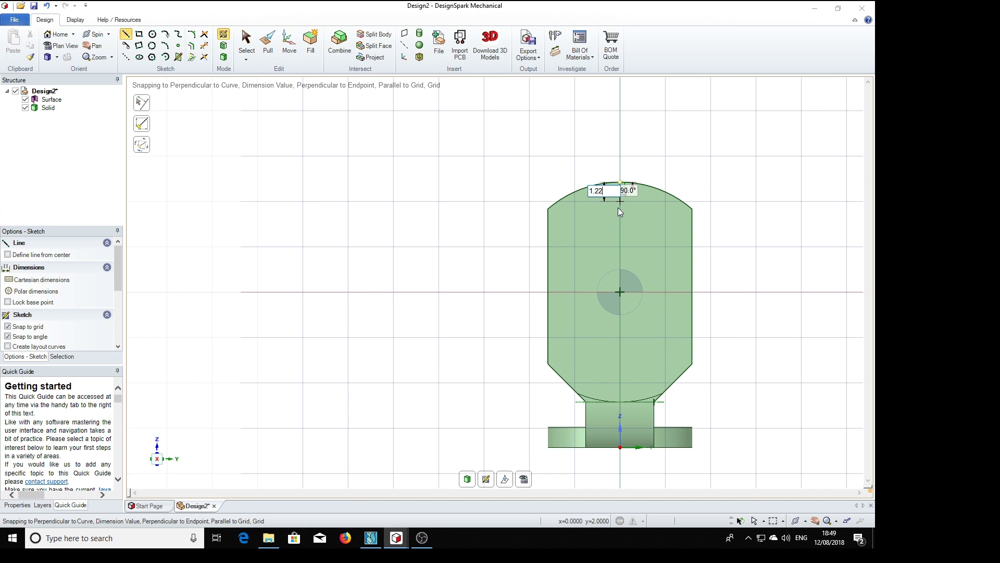
{"action": "key", "text": "Return"}
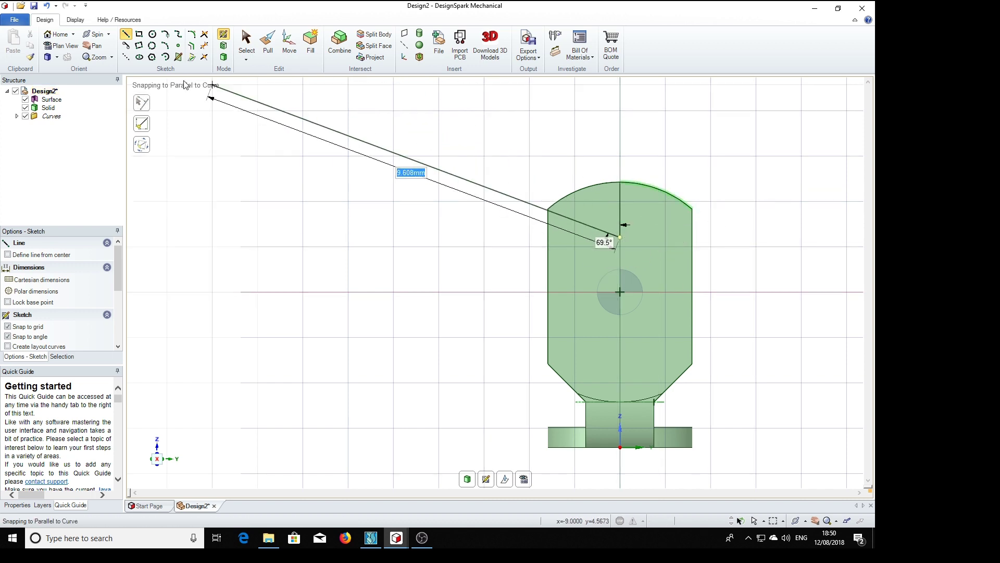
Step: Sketch a 1.5 mm circle centred at the guide line's lower end
{"action": "key", "text": "Escape"}
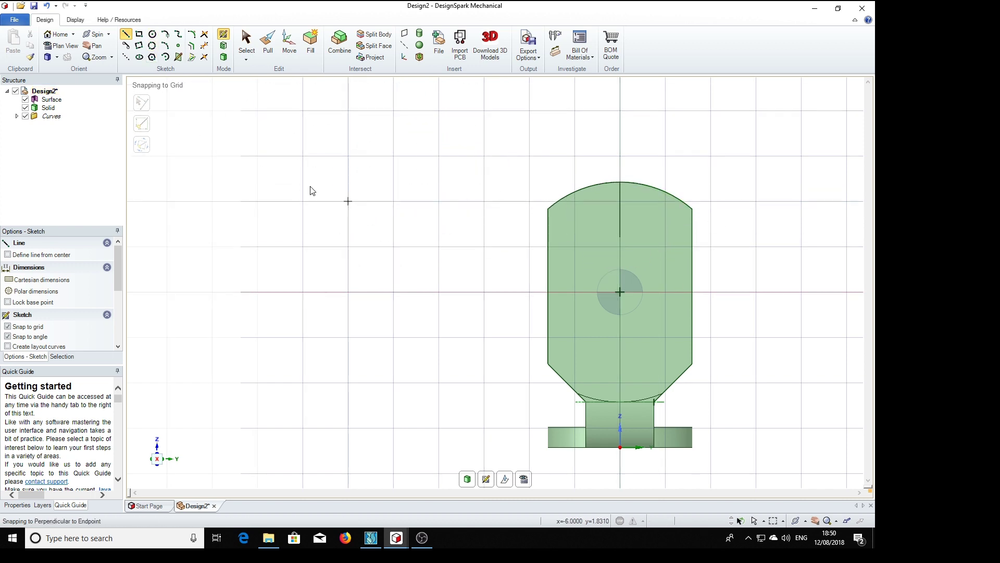
{"action": "left_click", "coordinate": [152, 34]}
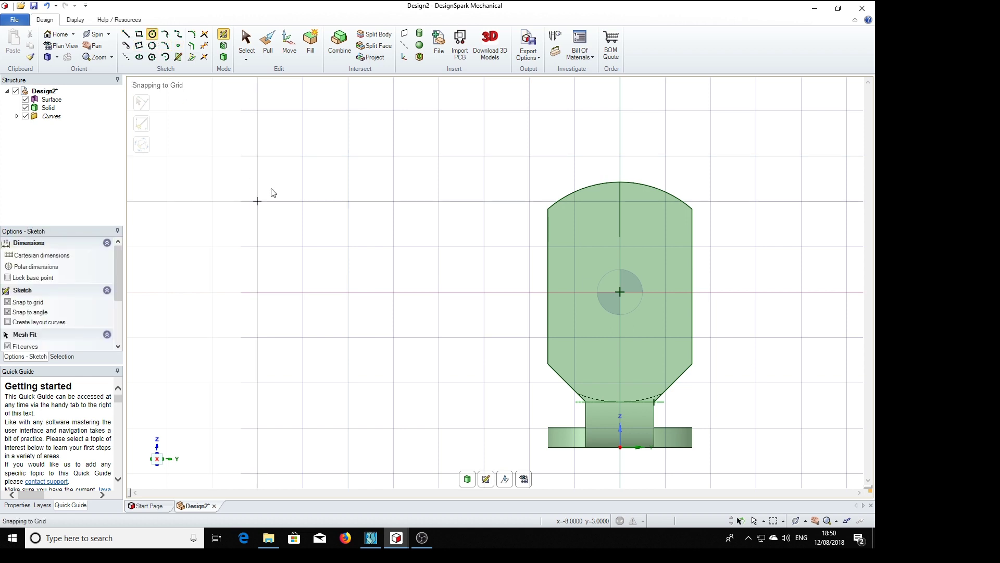
{"action": "left_click", "coordinate": [620, 237]}
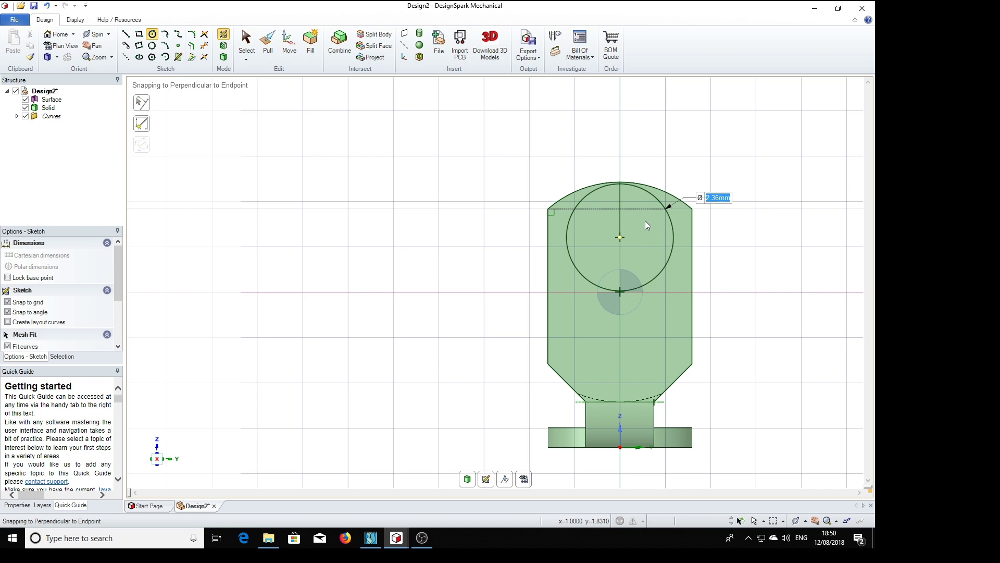
{"action": "type", "text": "1"}
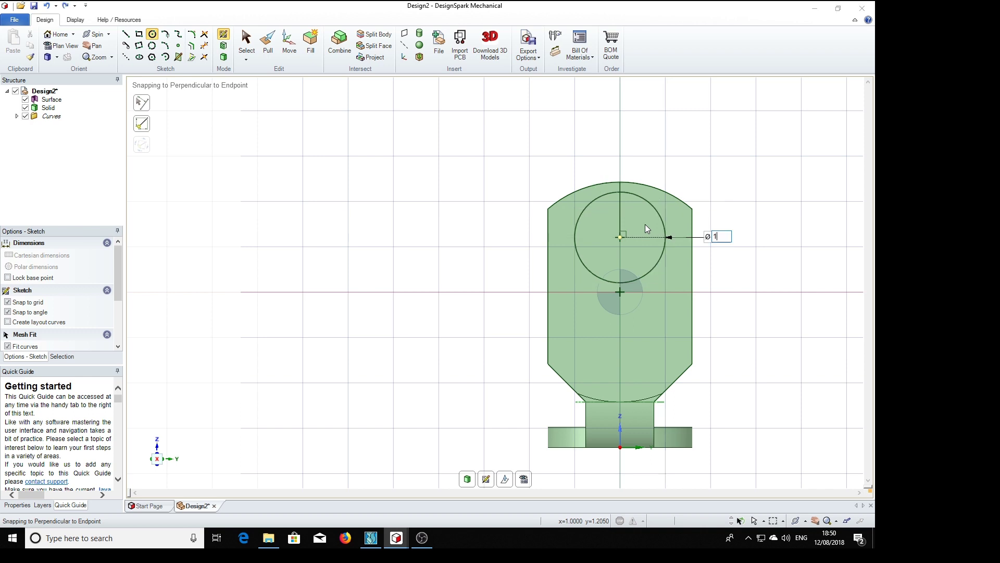
{"action": "type", "text": ".5"}
{"action": "key", "text": "Return"}
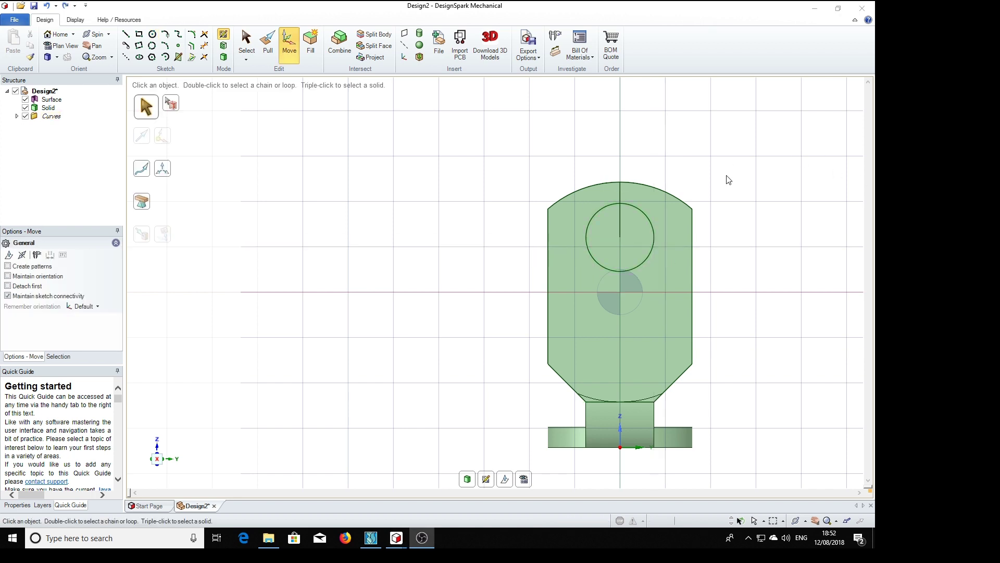
Step: Copy the 1.5 mm circle 0.72 mm straight down with a Ctrl-move
{"action": "left_click", "coordinate": [655, 231]}
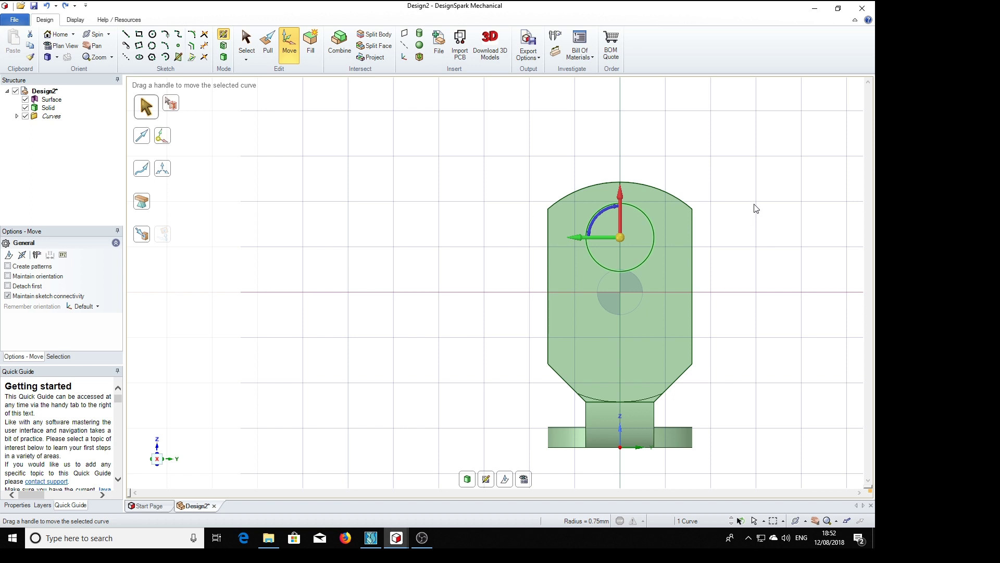
{"action": "key", "text": "ctrl"}
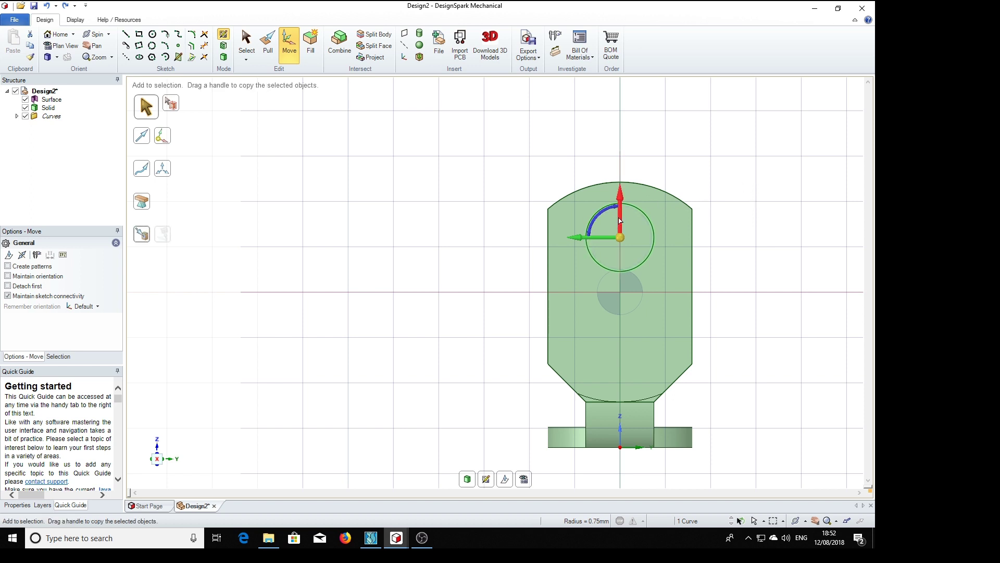
{"action": "left_click_drag", "start_coordinate": [622, 236], "coordinate": [623, 249], "text": "ctrl"}
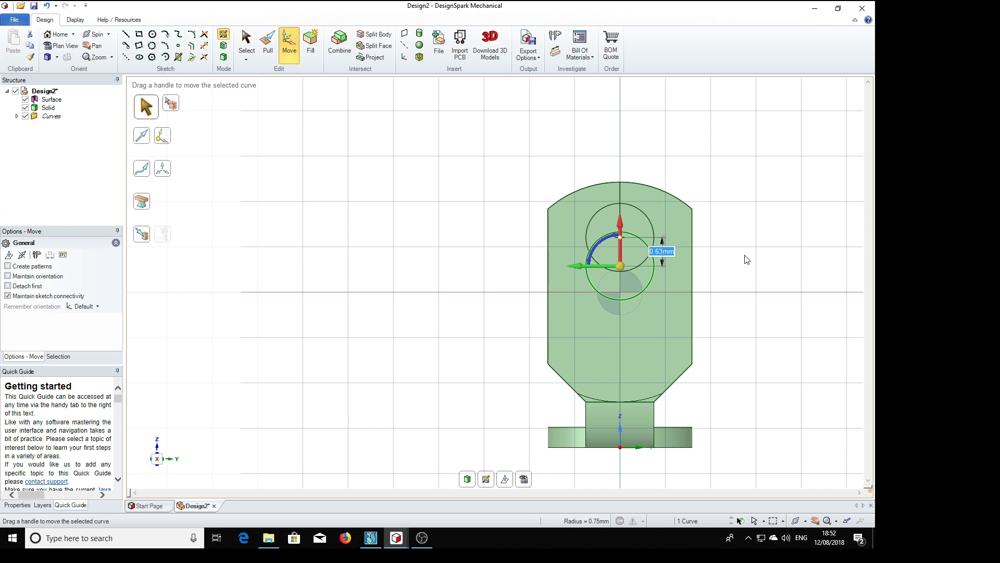
{"action": "key", "text": "BackSpace"}
{"action": "key", "text": "Return"}
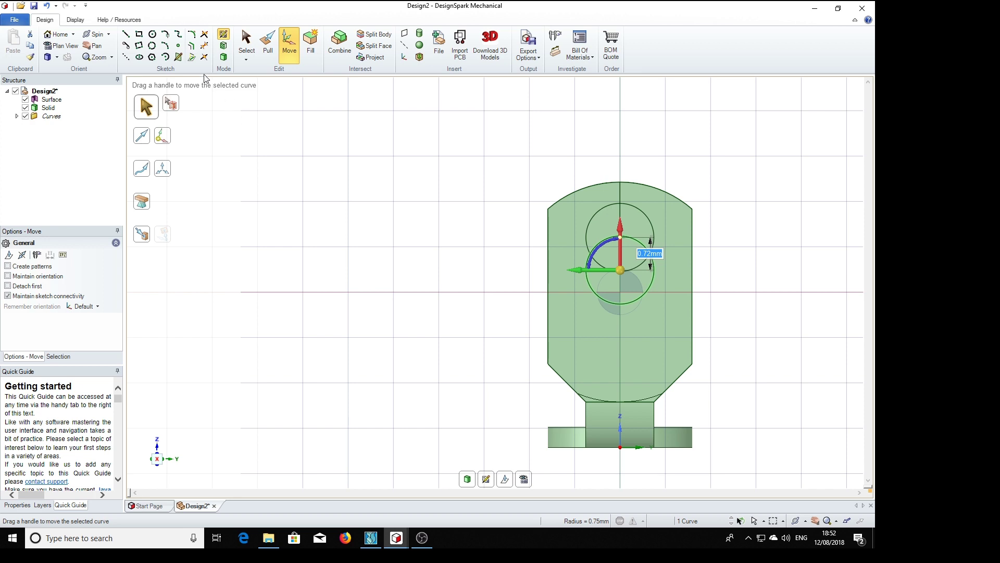
Step: Draw a straight side line joining the two circles
{"action": "left_click", "coordinate": [126, 35]}
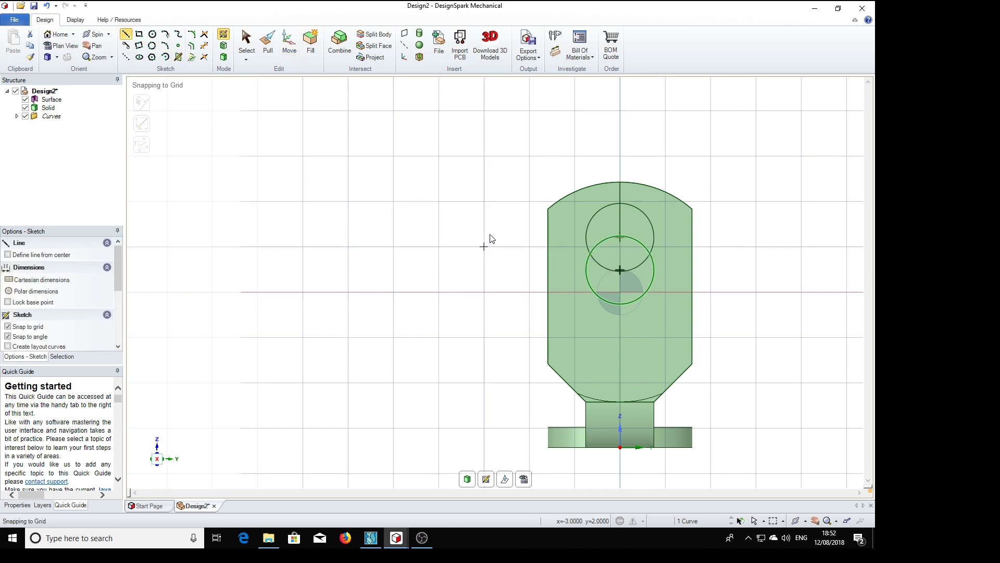
{"action": "left_click", "coordinate": [586, 237]}
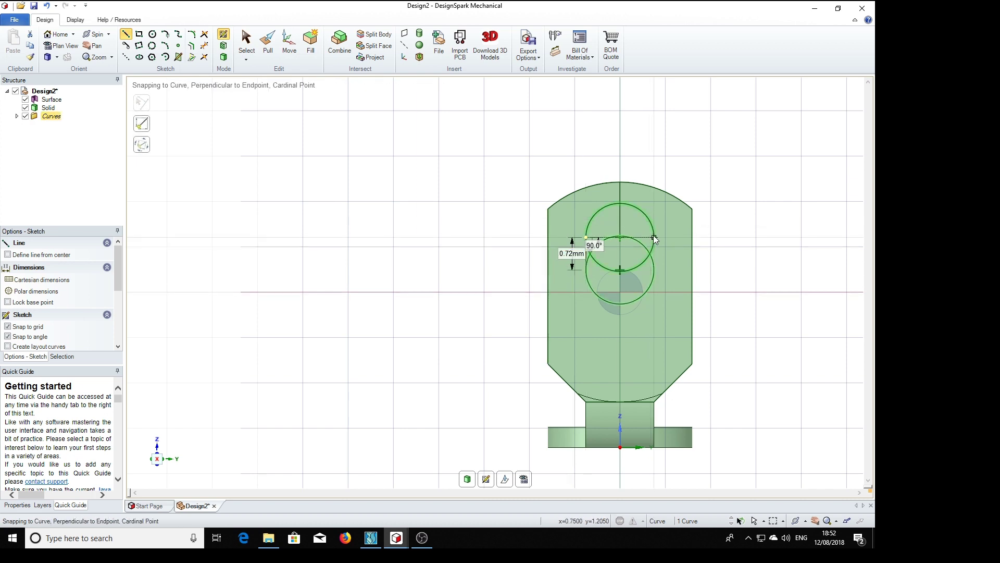
{"action": "left_click", "coordinate": [654, 271]}
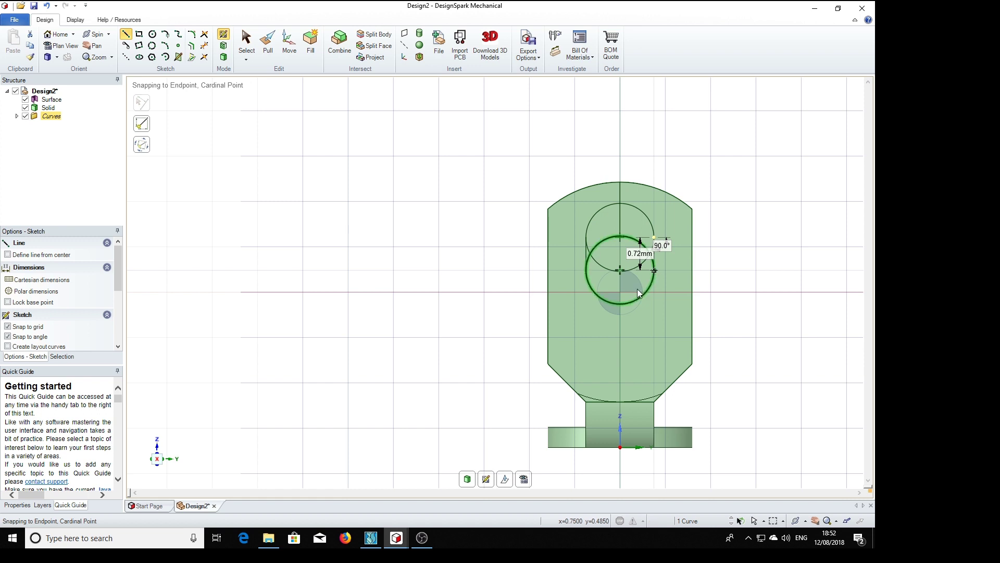
Step: Trim away the inner and leftover arc fragments to leave an obround outline
{"action": "left_click", "coordinate": [204, 45]}
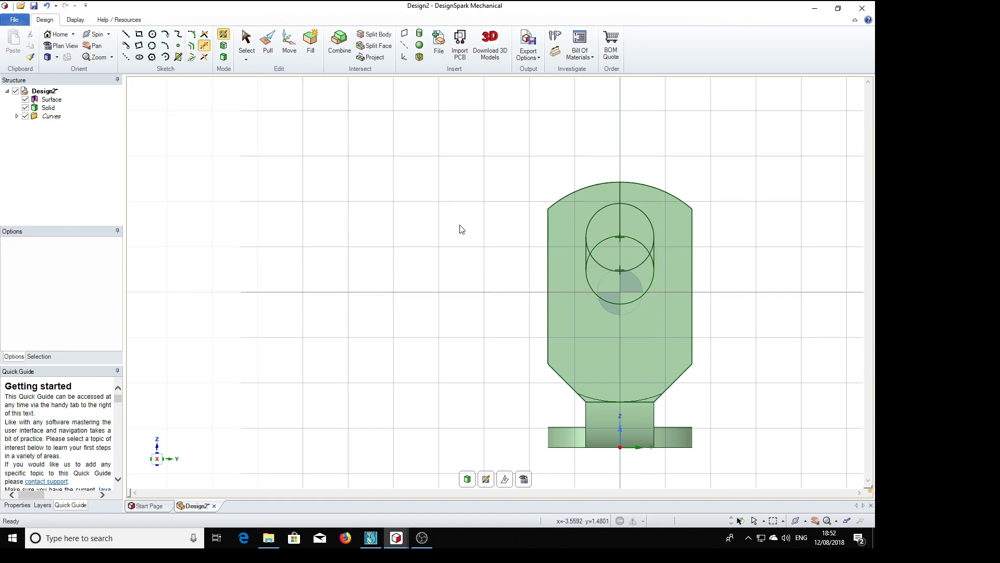
{"action": "scroll", "coordinate": [624, 220], "scroll_direction": "up", "scroll_amount": 5}
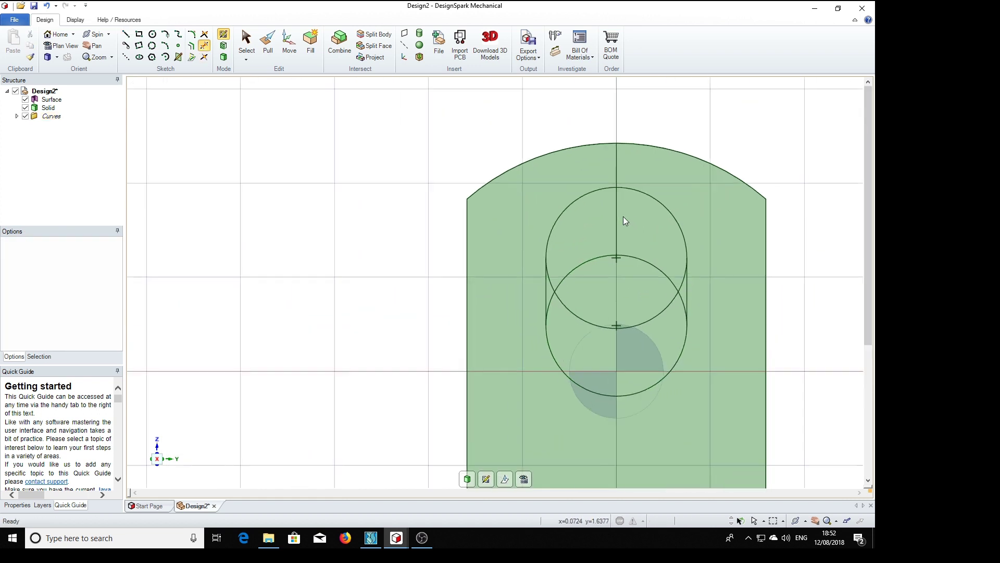
{"action": "left_click", "coordinate": [545, 295]}
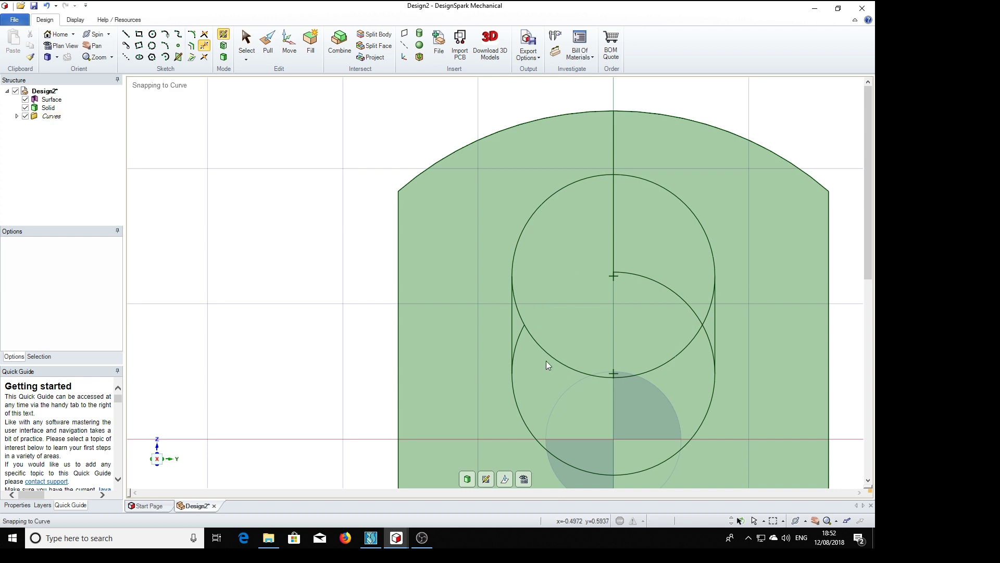
{"action": "left_click", "coordinate": [546, 354]}
{"action": "left_click", "coordinate": [521, 332]}
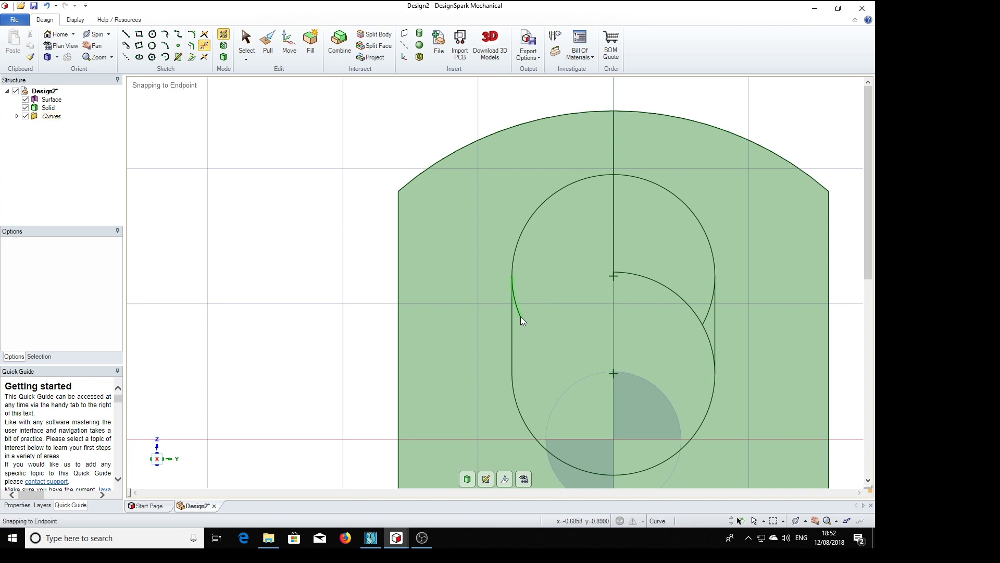
{"action": "left_click", "coordinate": [521, 315]}
{"action": "left_click", "coordinate": [662, 291]}
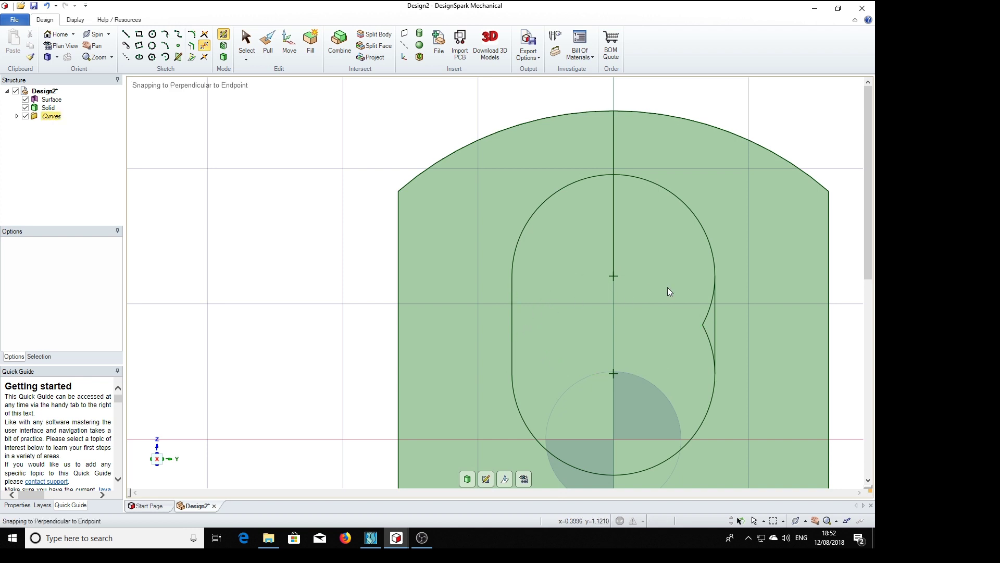
{"action": "left_click", "coordinate": [705, 319]}
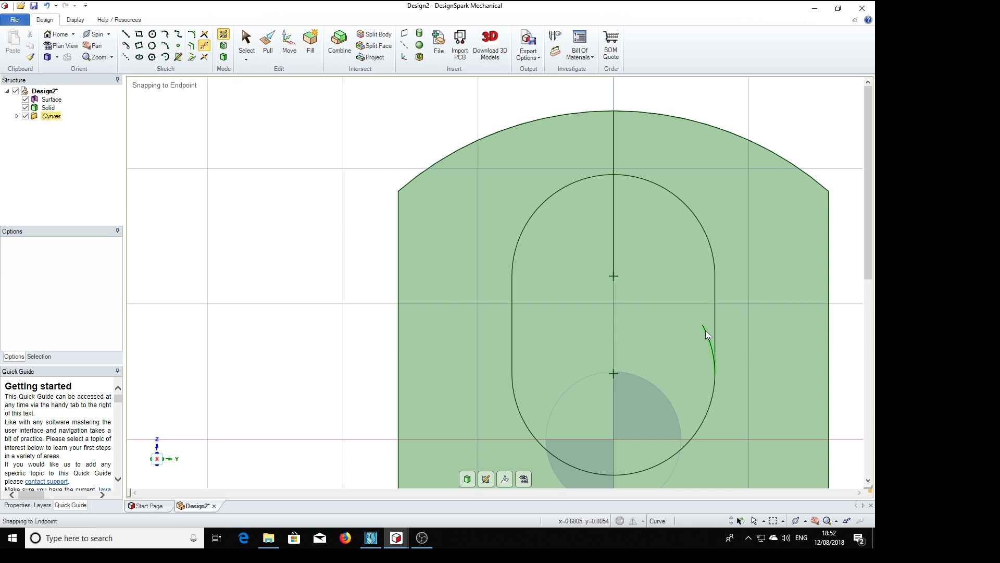
{"action": "left_click", "coordinate": [706, 330]}
{"action": "scroll", "coordinate": [597, 331], "scroll_direction": "down", "scroll_amount": 5}
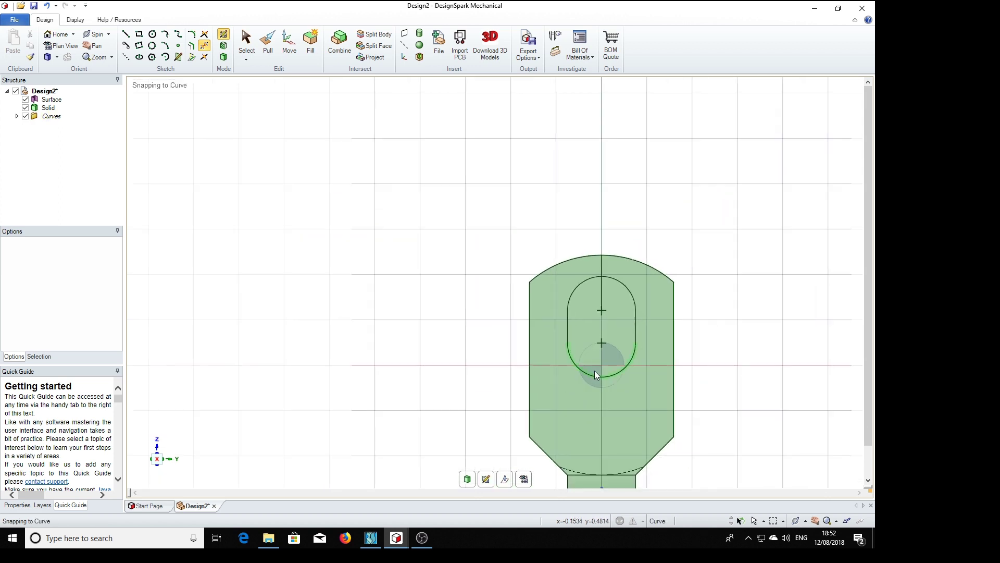
Step: Delete the stray vertical sketch line at the top of the slot
{"action": "left_click", "coordinate": [268, 44]}
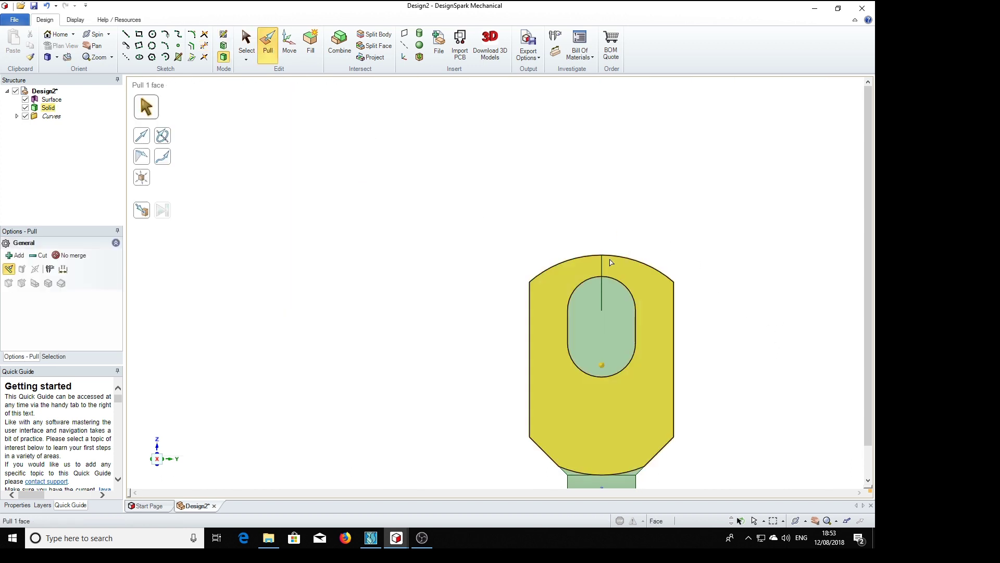
{"action": "left_click", "coordinate": [602, 267]}
{"action": "key", "text": "Escape"}
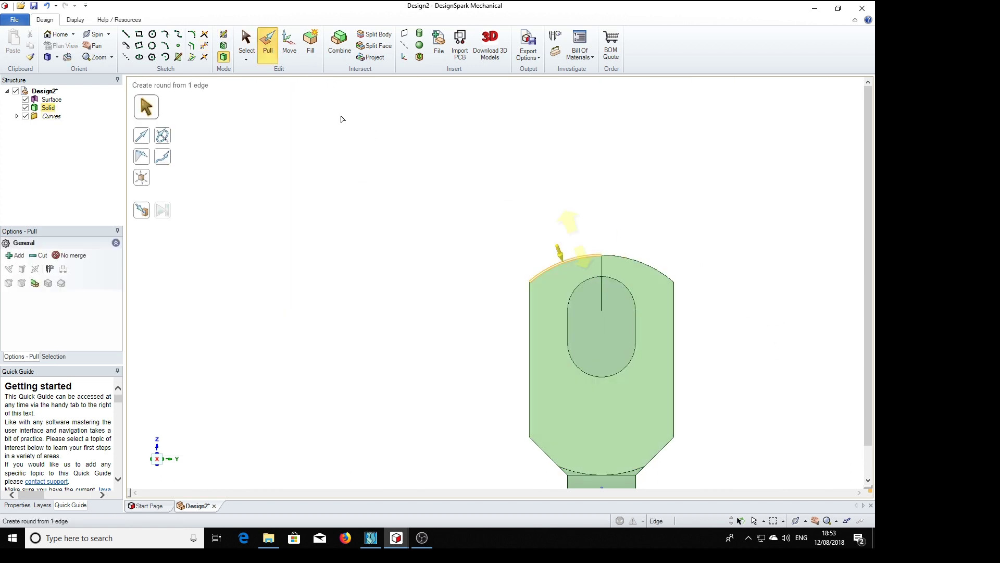
{"action": "left_click", "coordinate": [602, 266]}
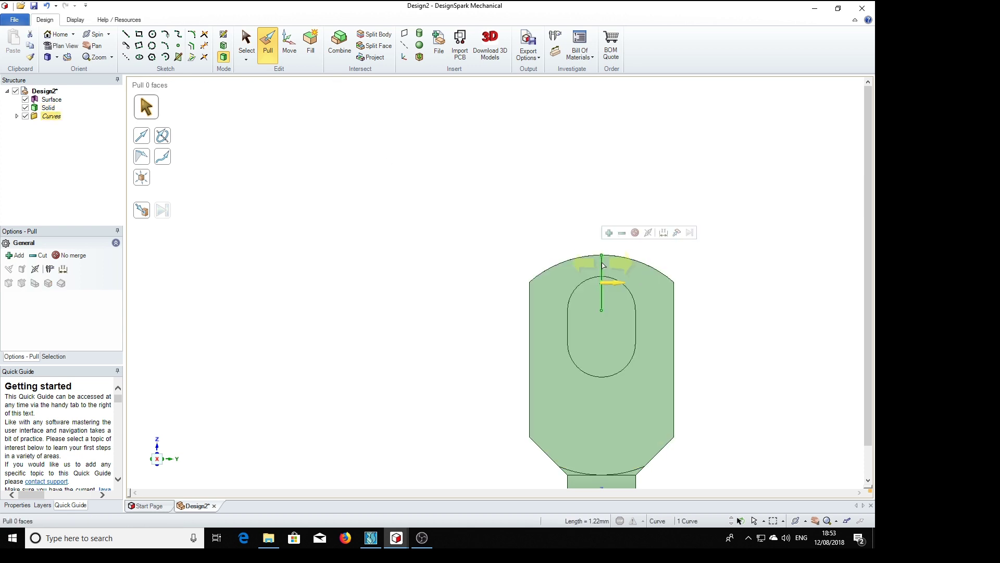
{"action": "key", "text": "Delete"}
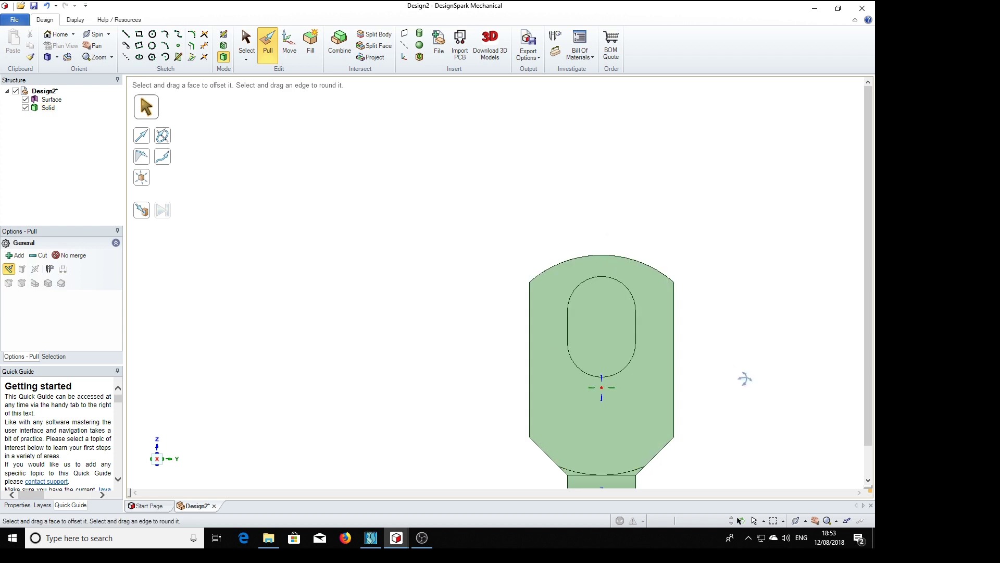
Step: Pull the oval face through the plate to cut the slot
{"action": "middle_click_drag", "start_coordinate": [744, 375], "coordinate": [614, 300]}
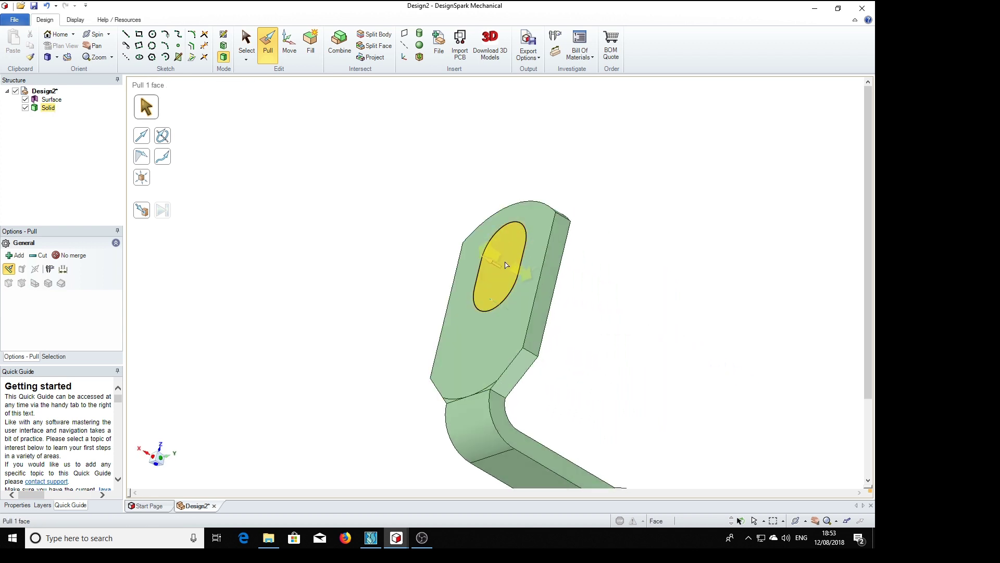
{"action": "left_click", "coordinate": [508, 263]}
{"action": "left_click_drag", "start_coordinate": [542, 270], "coordinate": [681, 330]}
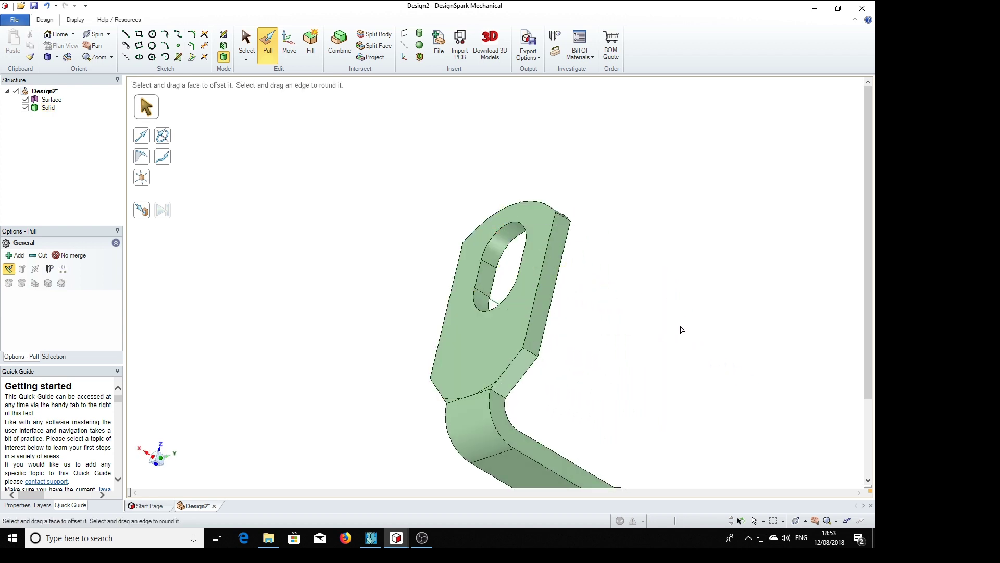
{"action": "key", "text": "h"}
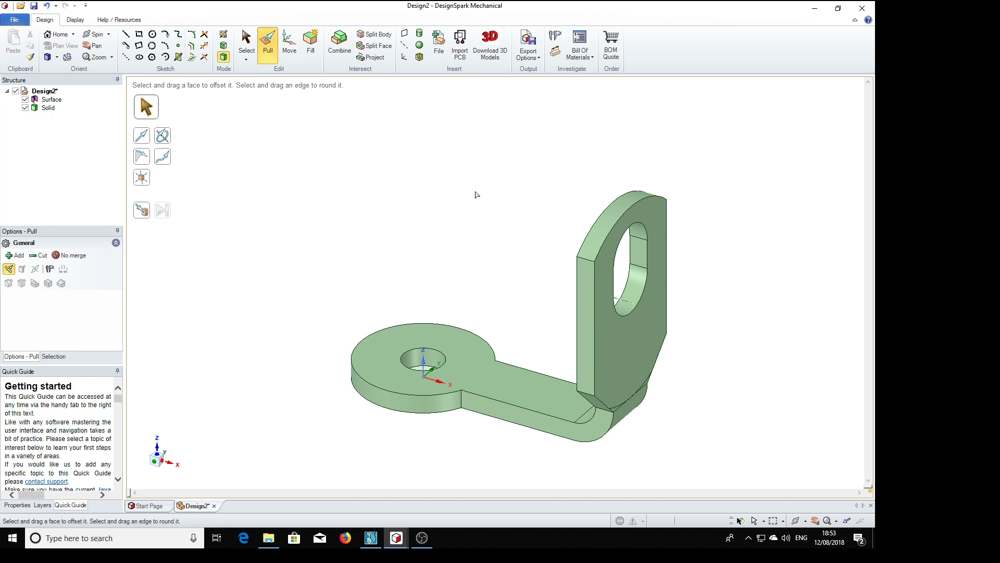
Step: Pick light grey from the Display tab's Color palette and apply it to the Solid body
{"action": "left_click", "coordinate": [76, 22]}
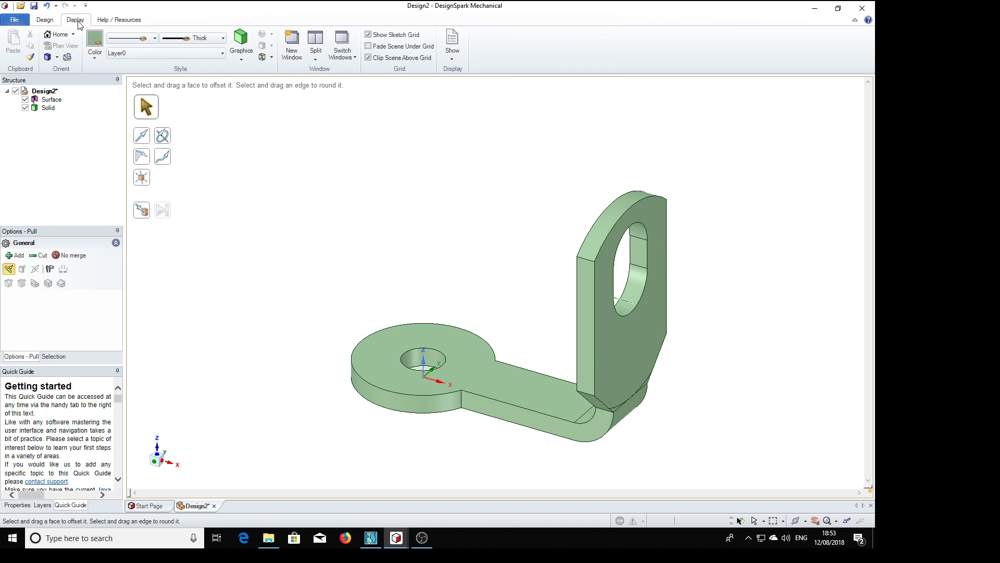
{"action": "left_click", "coordinate": [95, 46]}
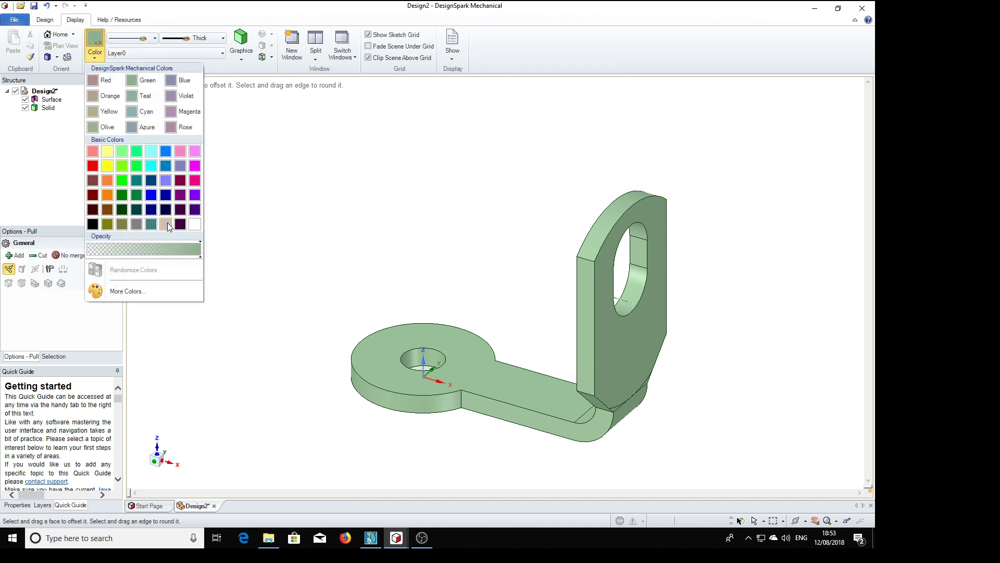
{"action": "left_click", "coordinate": [167, 225]}
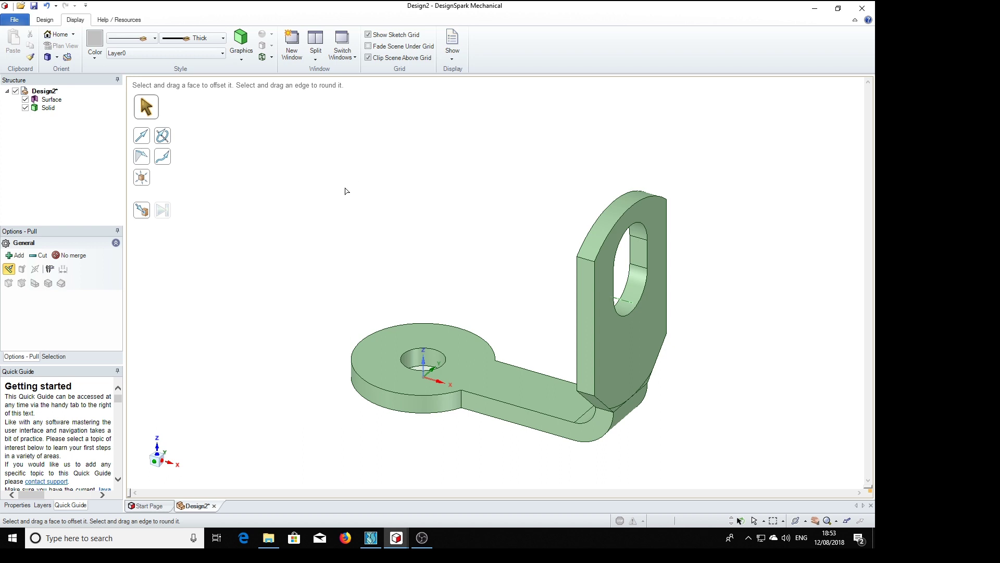
{"action": "left_click", "coordinate": [48, 109]}
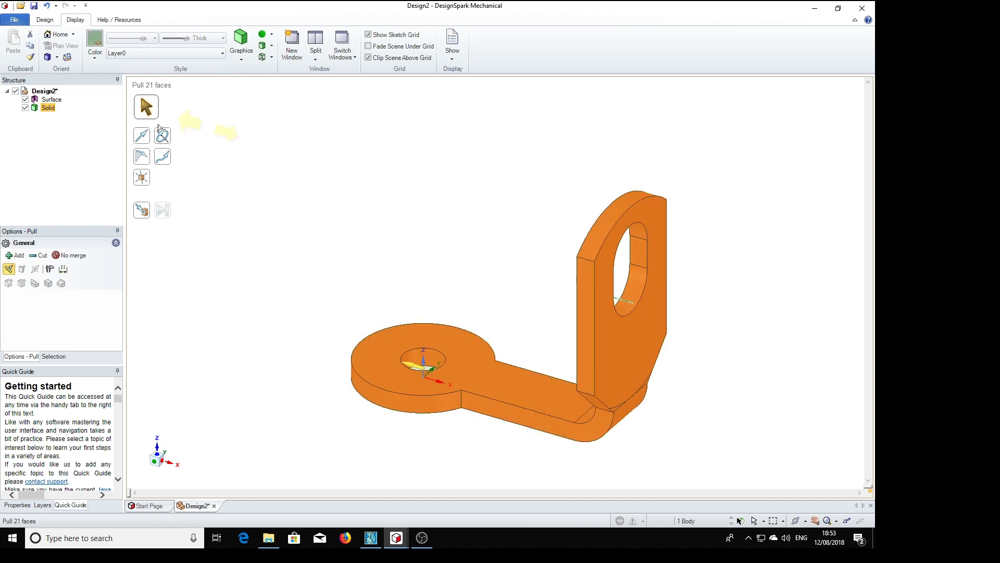
{"action": "left_click", "coordinate": [95, 48]}
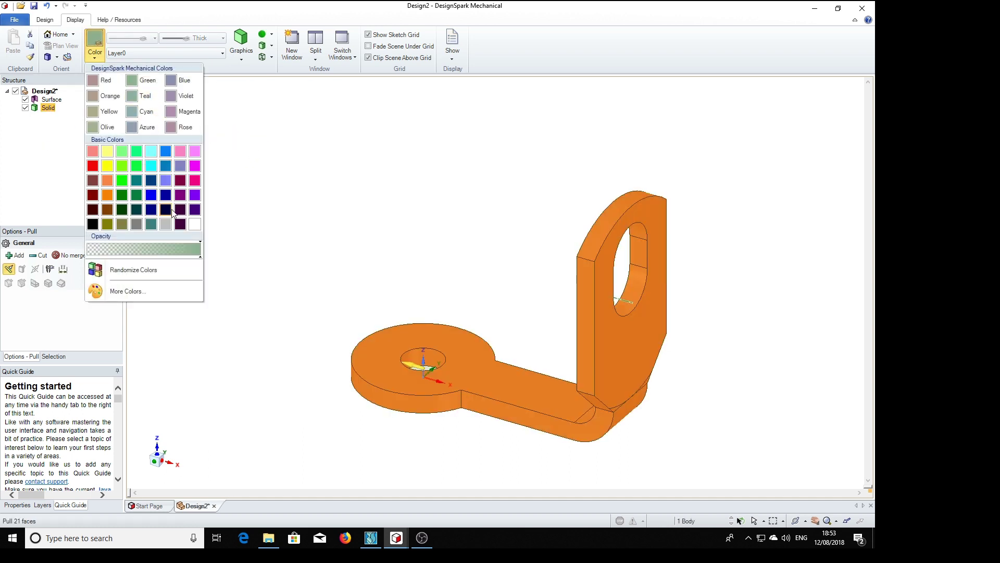
{"action": "left_click", "coordinate": [315, 239]}
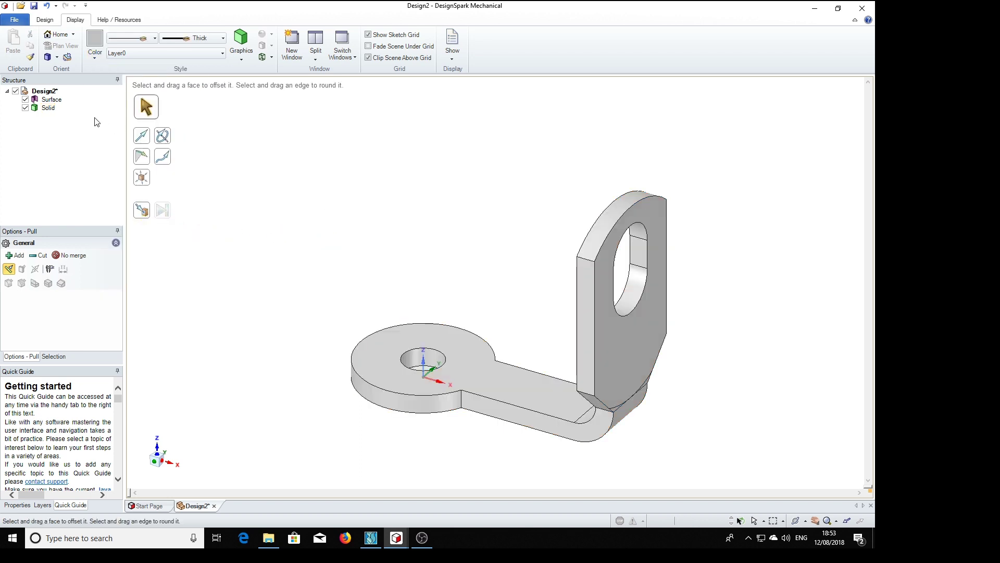
{"action": "left_click", "coordinate": [54, 100]}
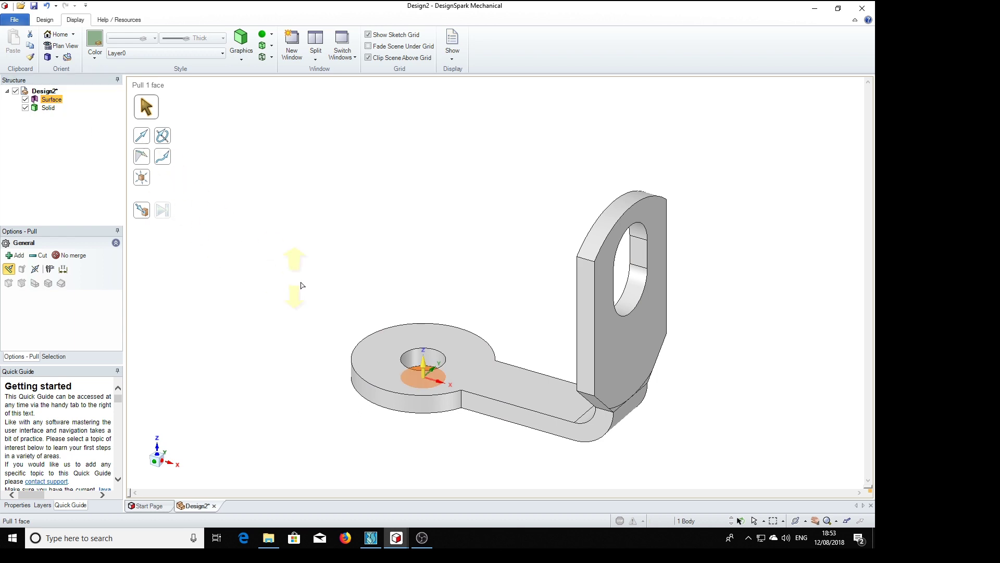
Step: Delete the selected disc surface, then orbit and return to the home view to check
{"action": "key", "text": "Delete"}
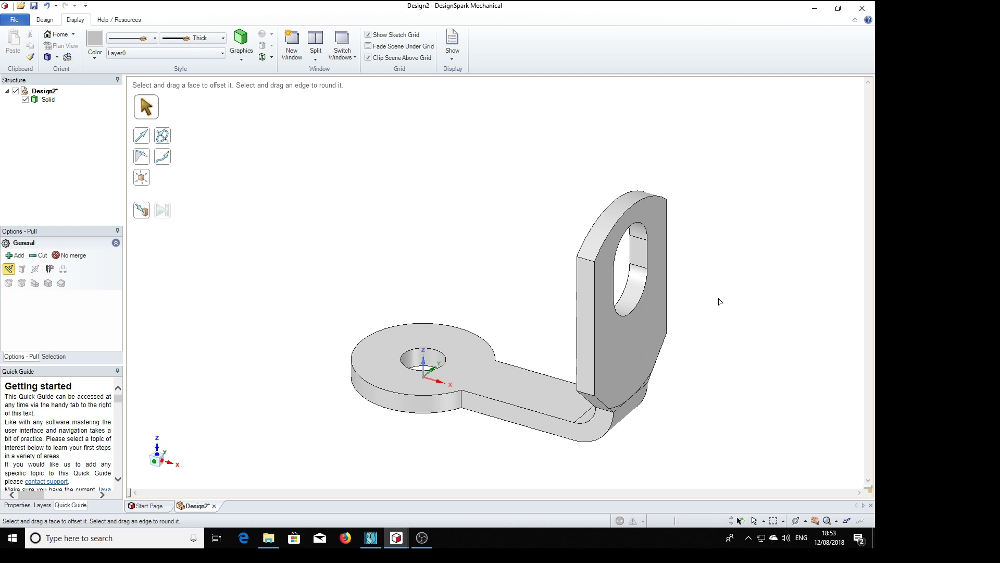
{"action": "mouse_move", "coordinate": [722, 382]}
{"action": "middle_mouse_down"}
{"action": "mouse_move", "coordinate": [733, 279]}
{"action": "mouse_move", "coordinate": [596, 305]}
{"action": "mouse_move", "coordinate": [527, 449]}
{"action": "mouse_move", "coordinate": [695, 404]}
{"action": "mouse_move", "coordinate": [744, 371]}
{"action": "mouse_move", "coordinate": [740, 354]}
{"action": "middle_mouse_up"}
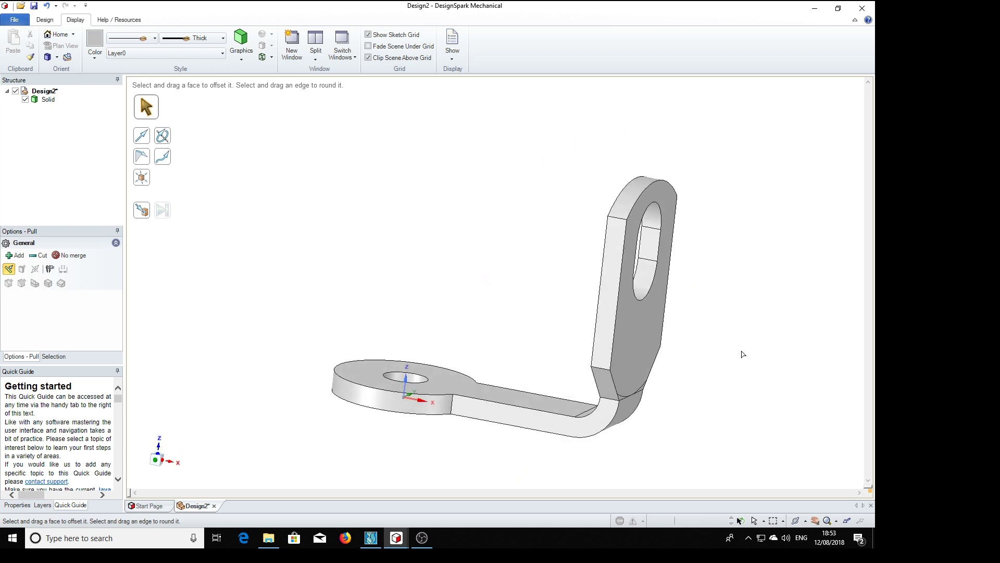
{"action": "key", "text": "h"}
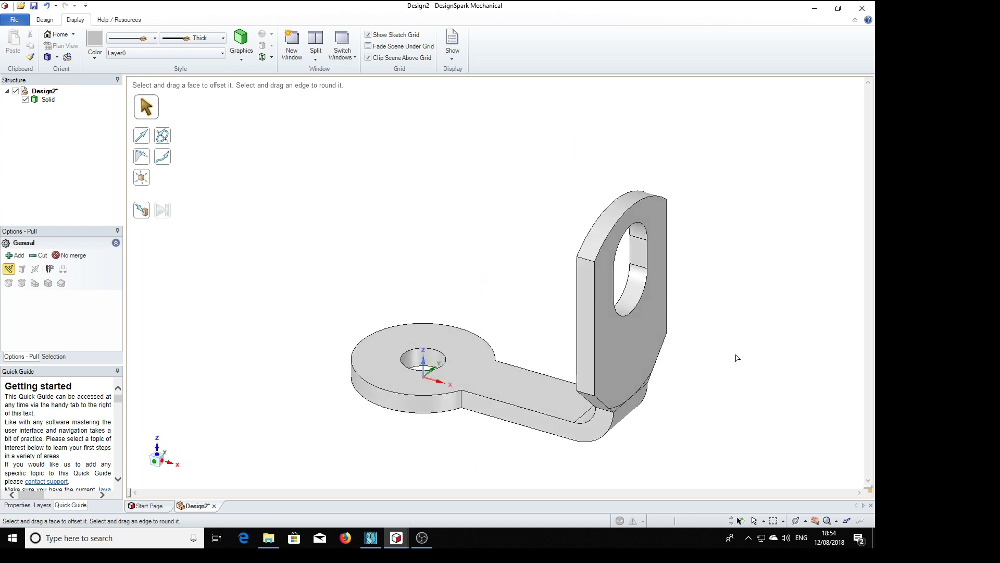